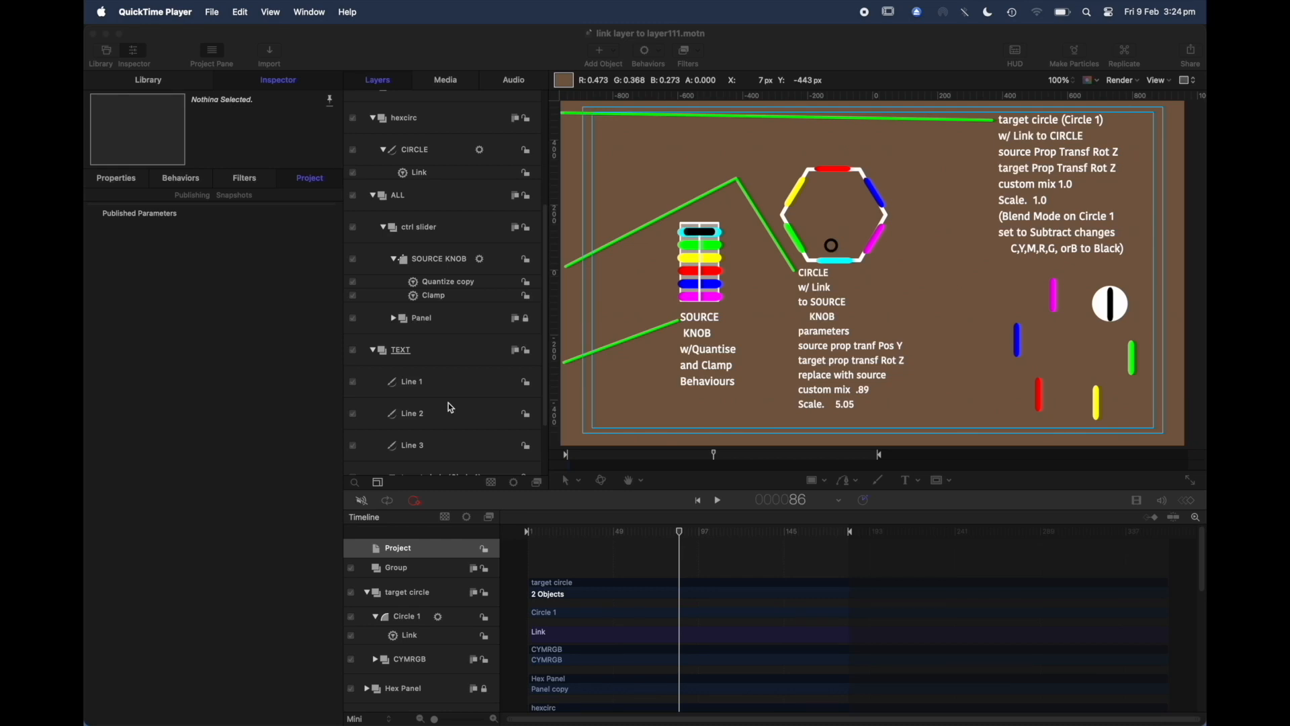
Step: Collapse the TEXT group and move the playhead back to the first frame
click(372, 350)
drag(680, 531, 518, 539)
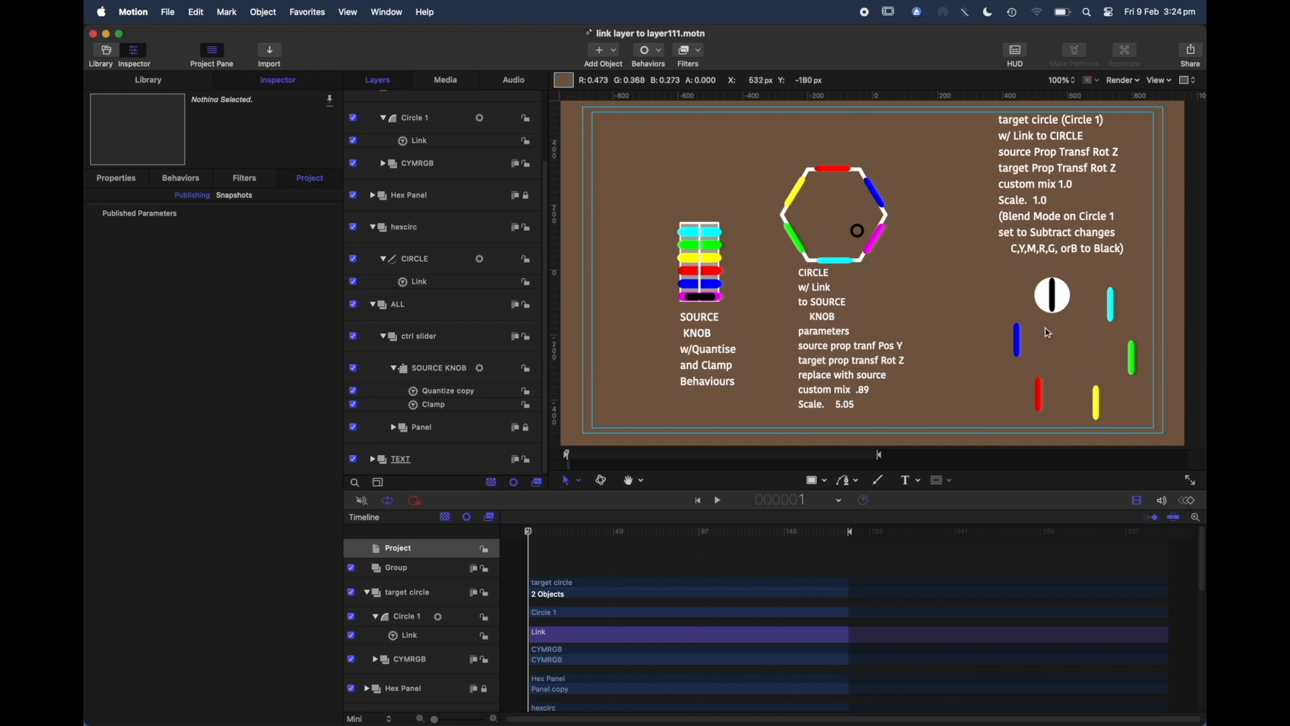
Step: Inspect the SOURCE KNOB layer's shape settings and its Panel group
click(440, 370)
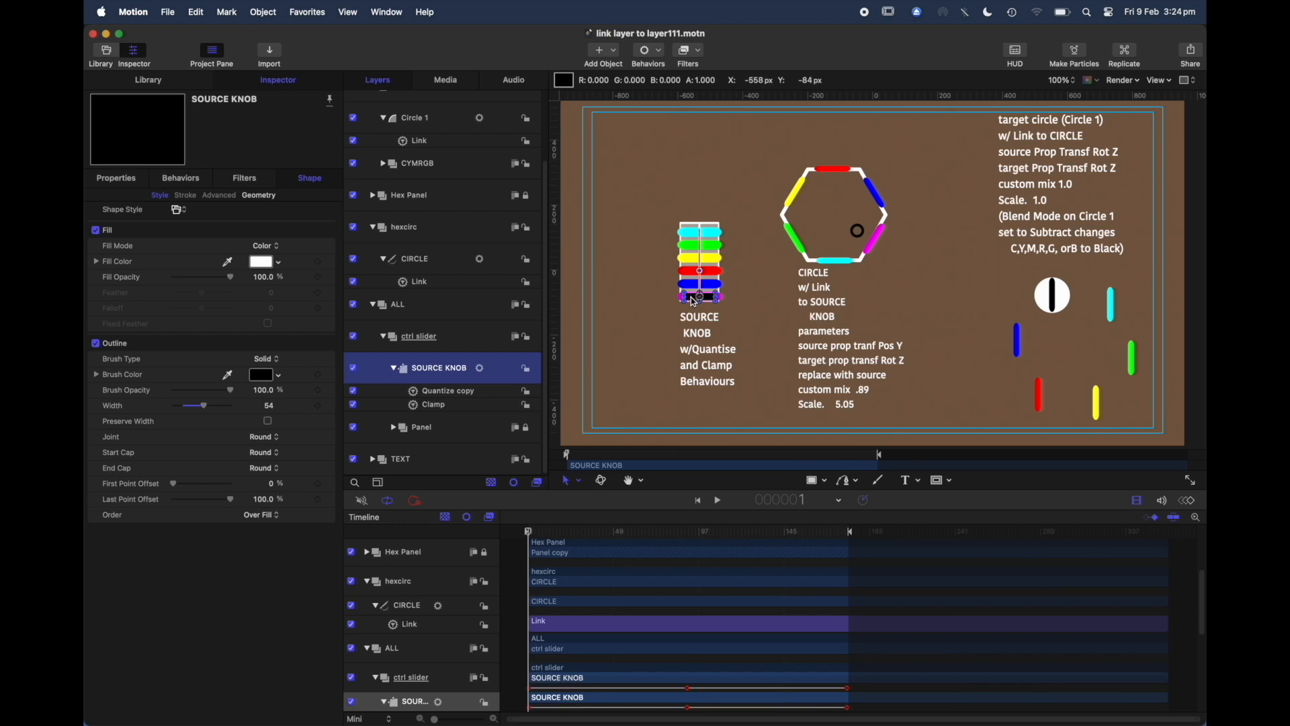
mouse_move(694, 302)
mouse_down()
mouse_move(704, 239)
mouse_move(712, 302)
mouse_up()
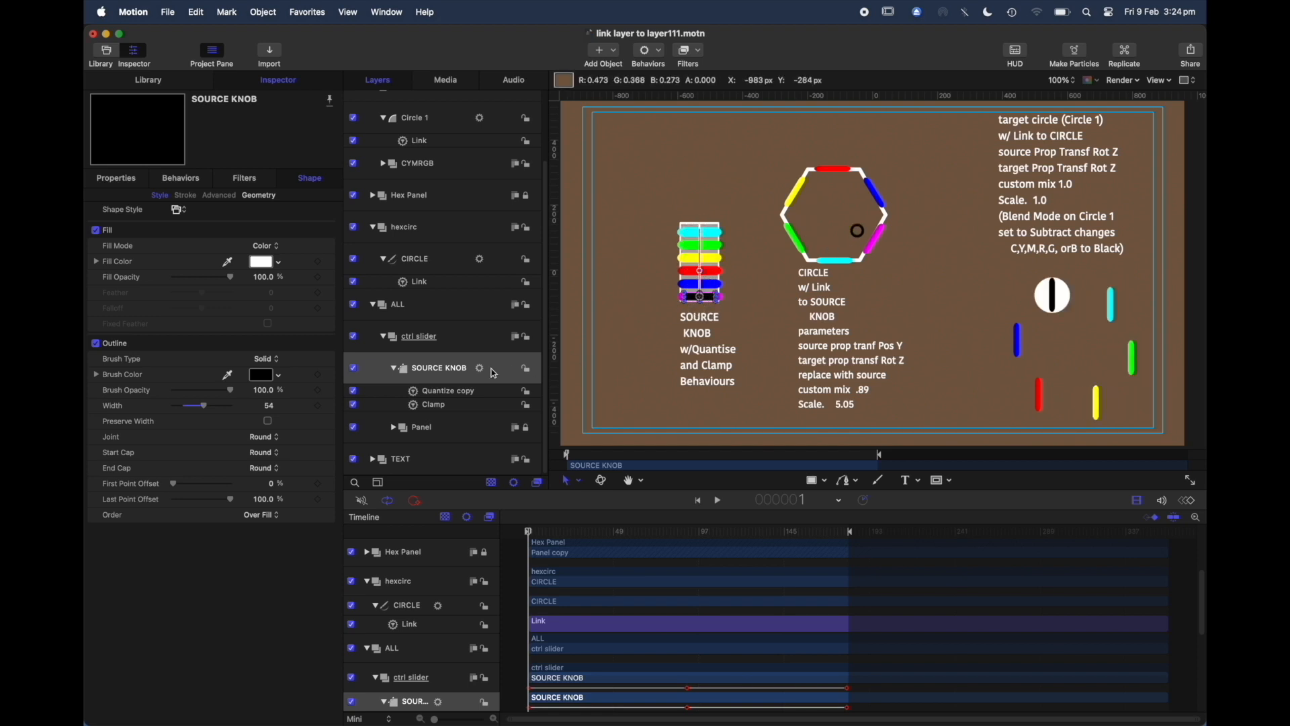
click(382, 379)
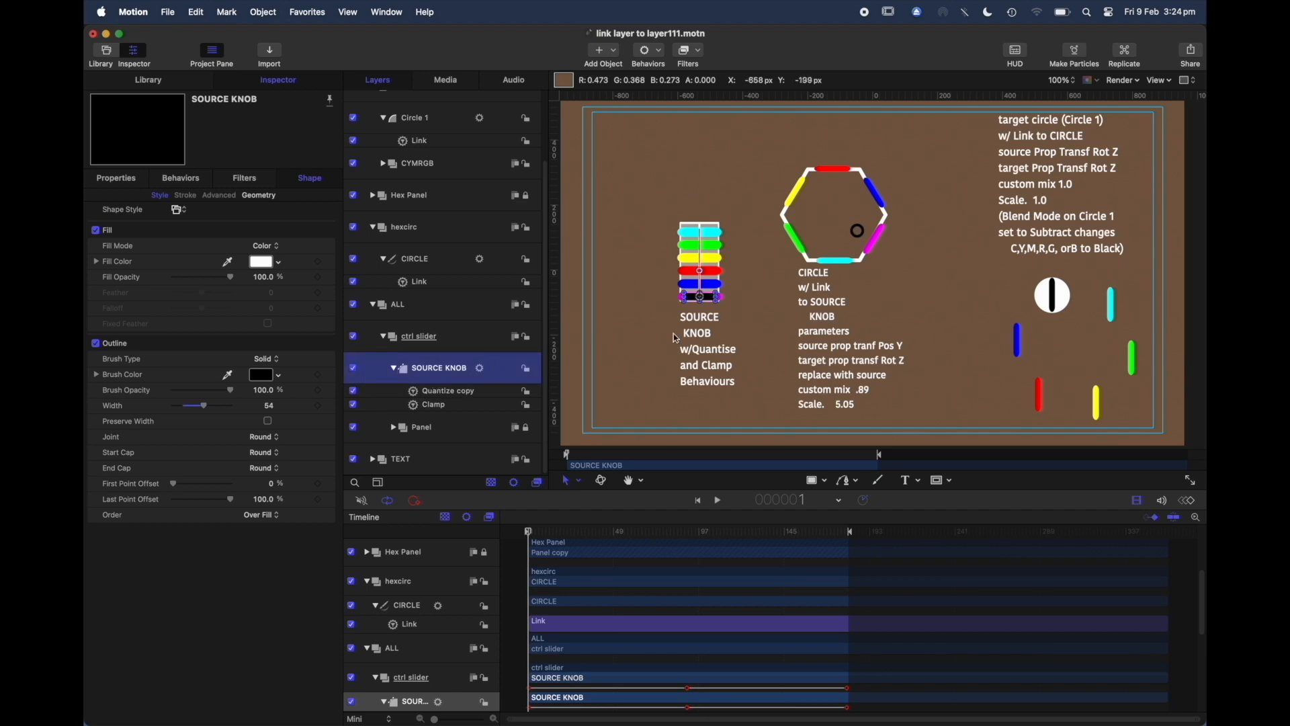
click(441, 431)
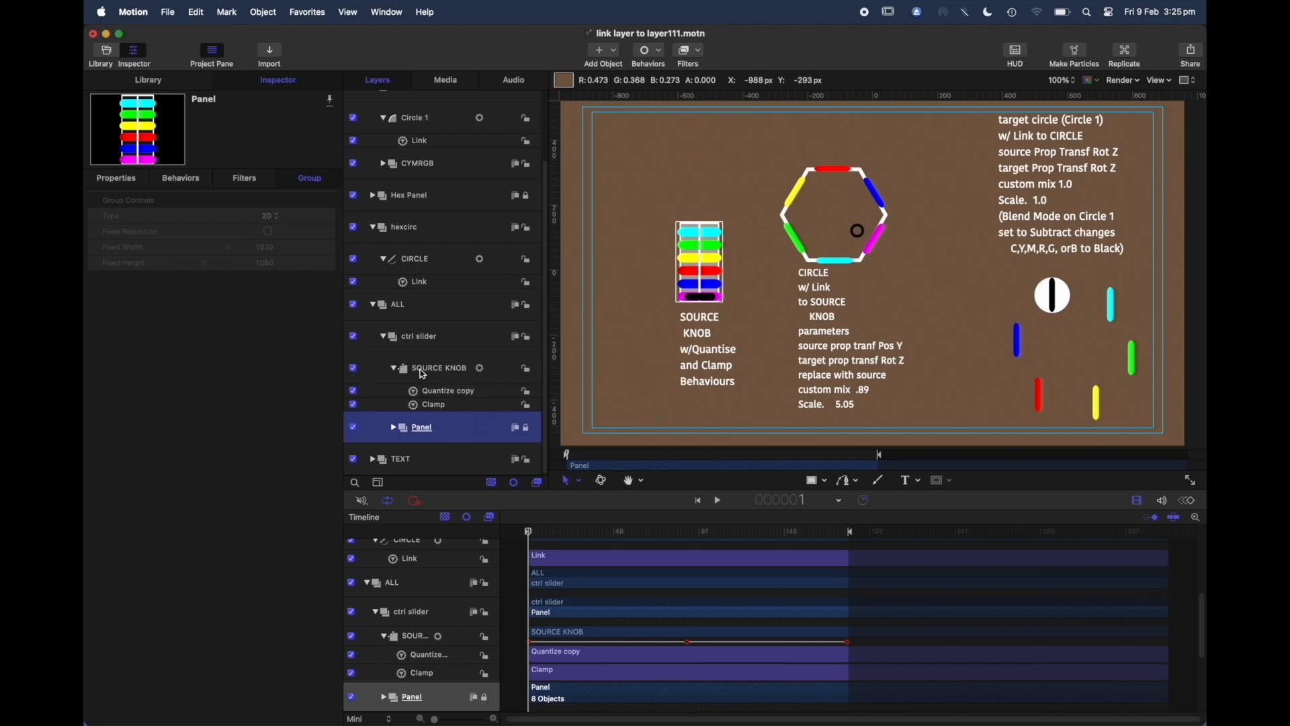
Step: Test the source knob by dragging it up and back down while reviewing its Clamp and Quantize copy behaviors
click(440, 370)
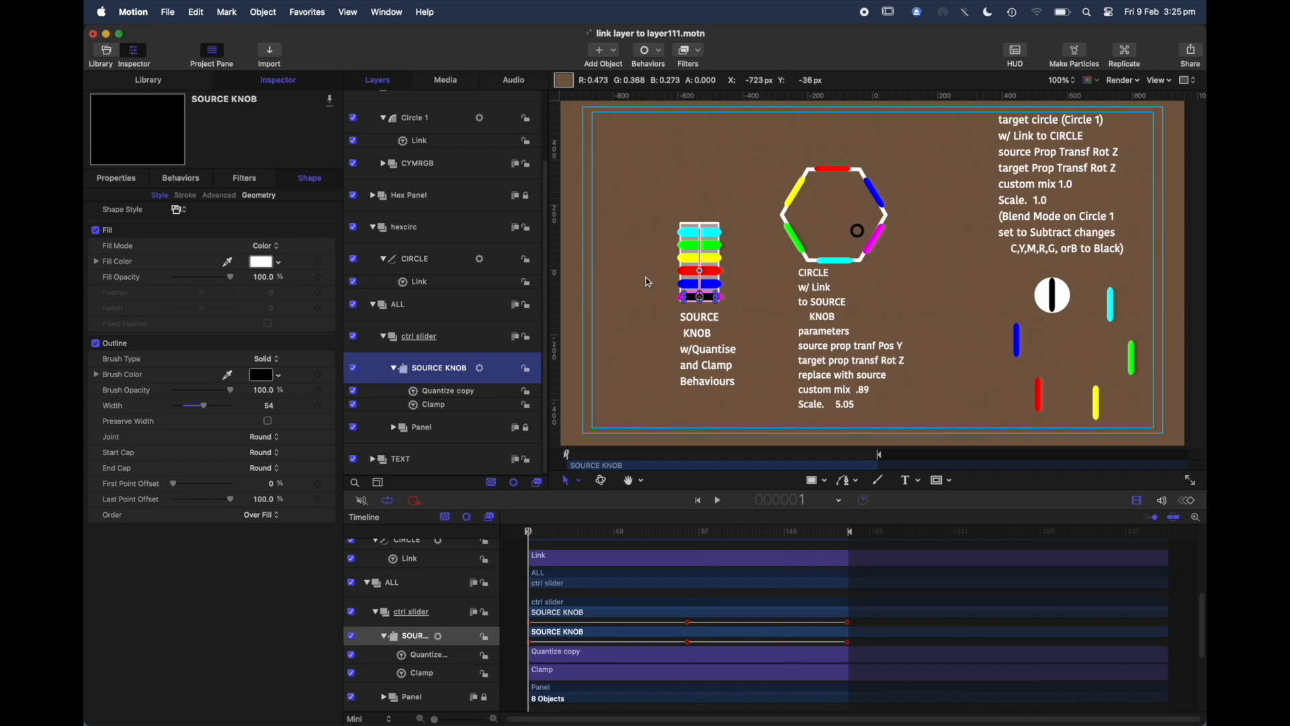
click(699, 300)
drag(699, 300, 619, 260)
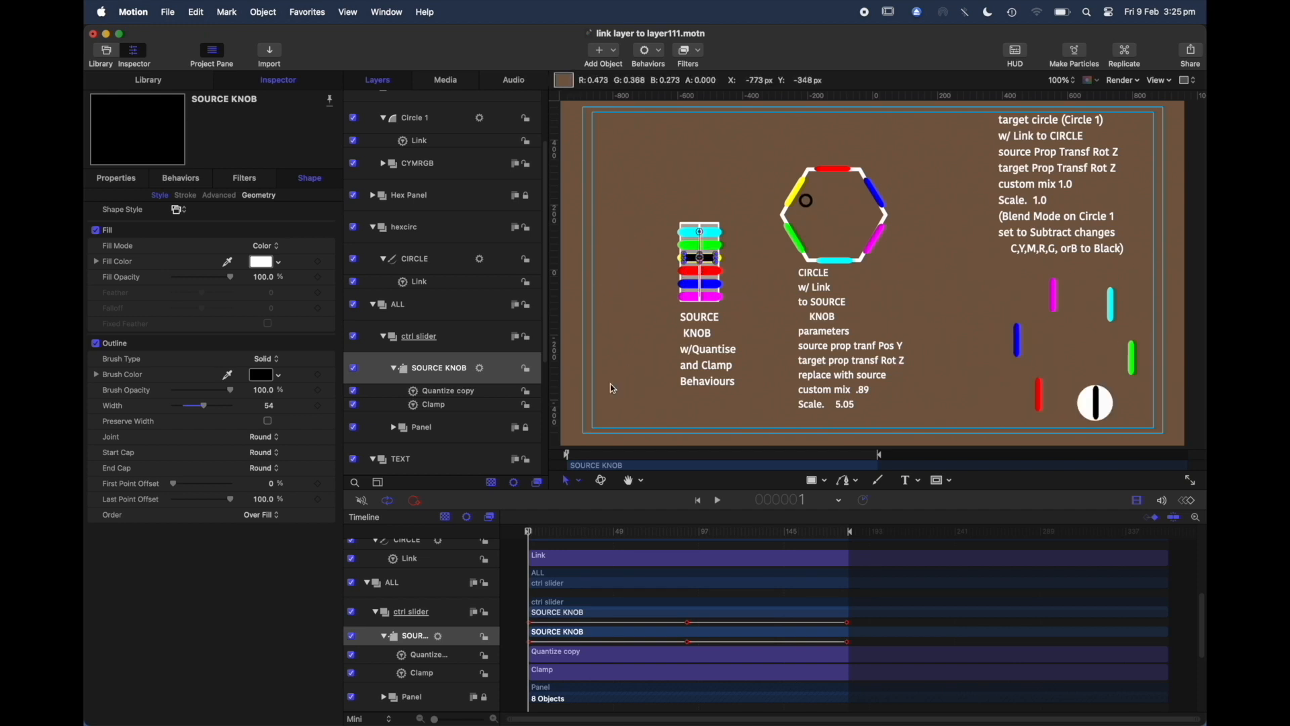
click(446, 405)
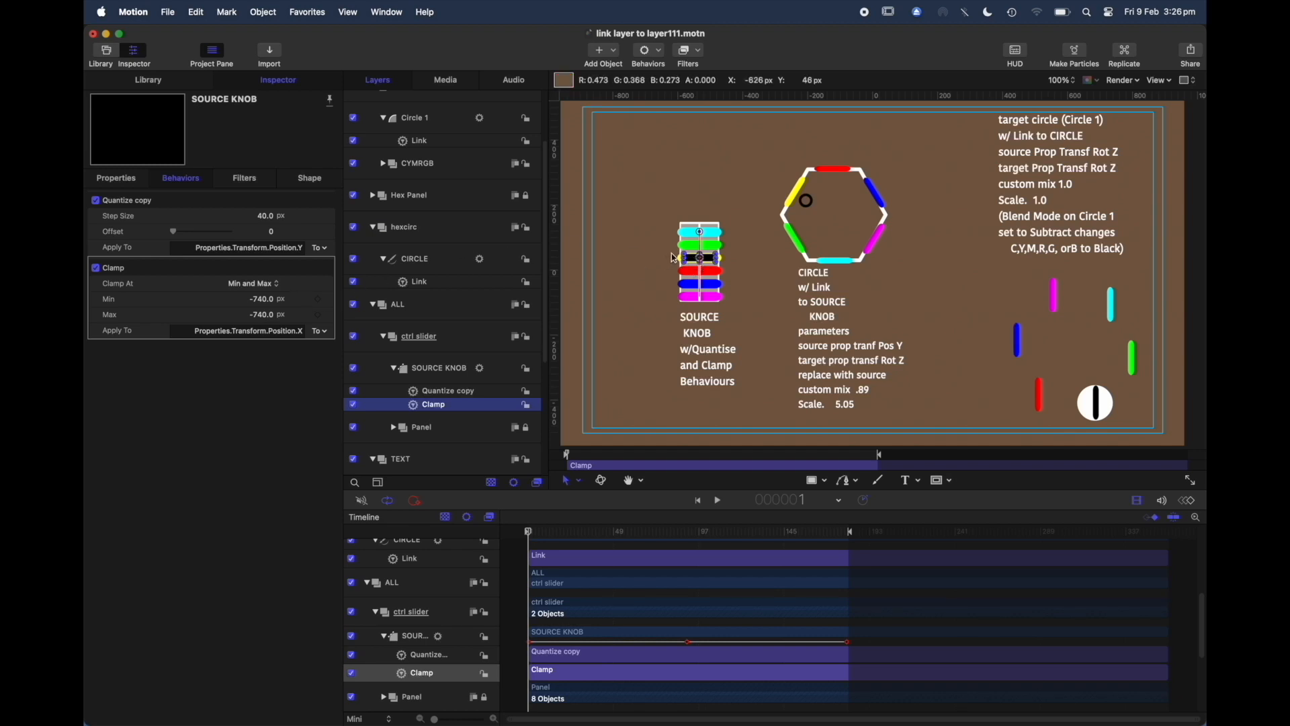
drag(698, 262, 699, 302)
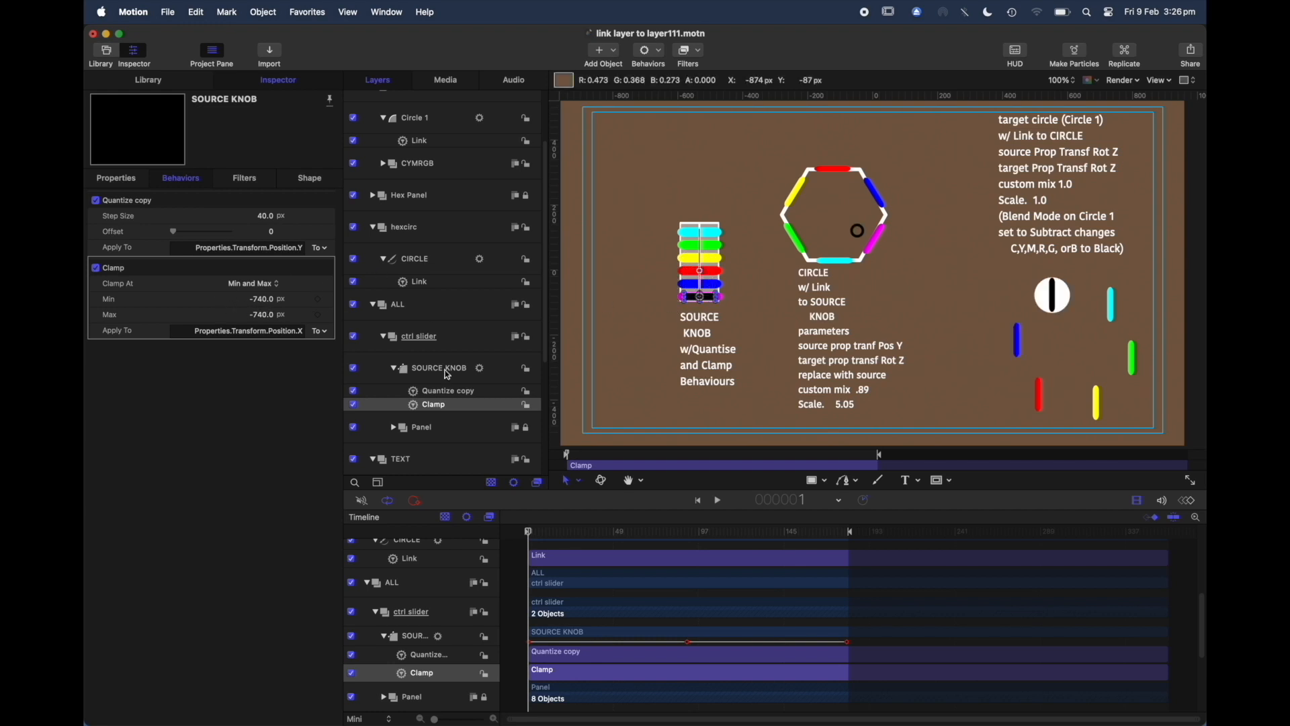
click(491, 392)
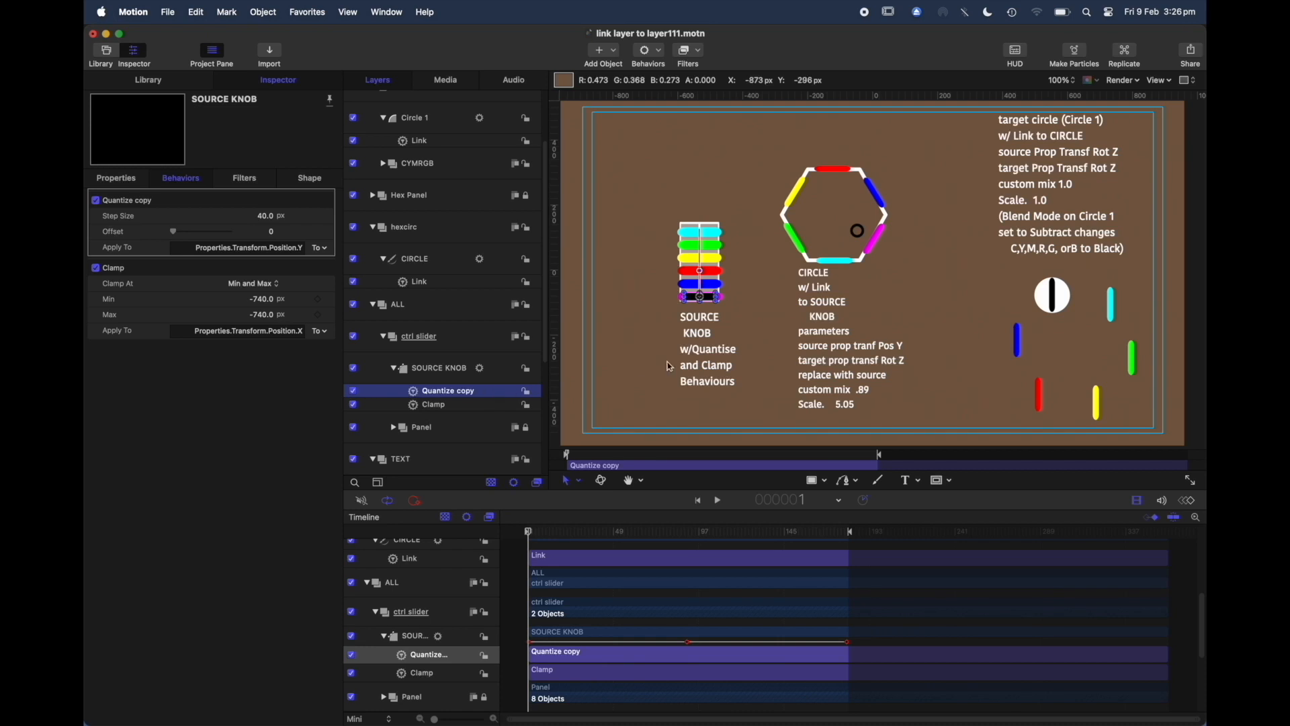
drag(699, 296, 660, 305)
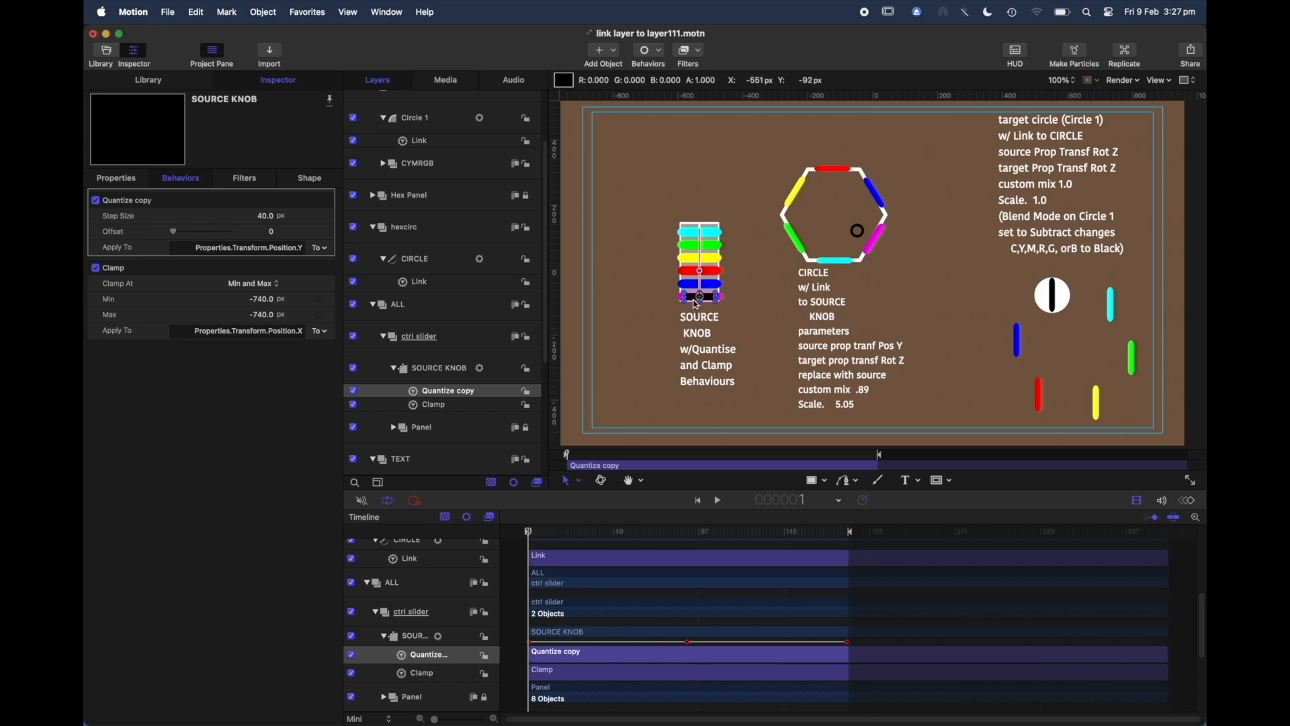
mouse_move(697, 305)
mouse_down()
mouse_move(696, 282)
mouse_move(700, 302)
mouse_up()
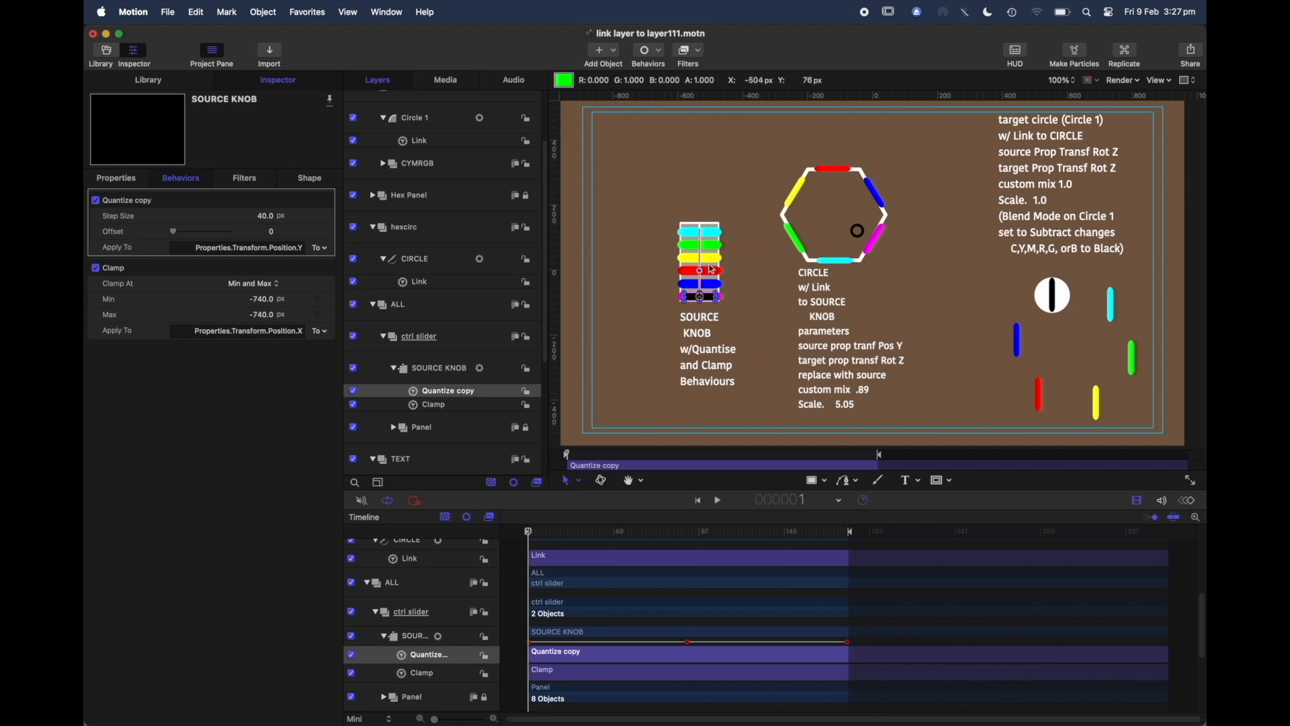
click(832, 269)
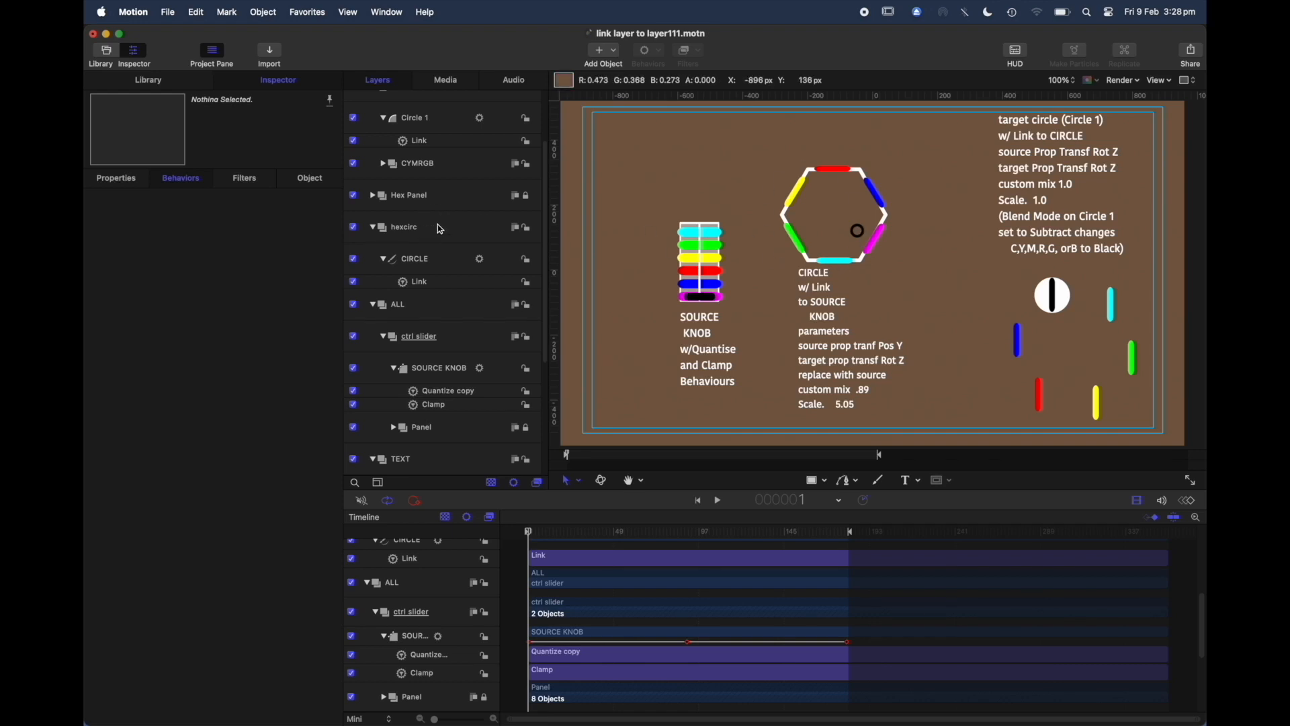
Step: Inspect the CIRCLE layer inside hexcirc, its Link behavior settings and its transform properties
click(374, 229)
click(446, 258)
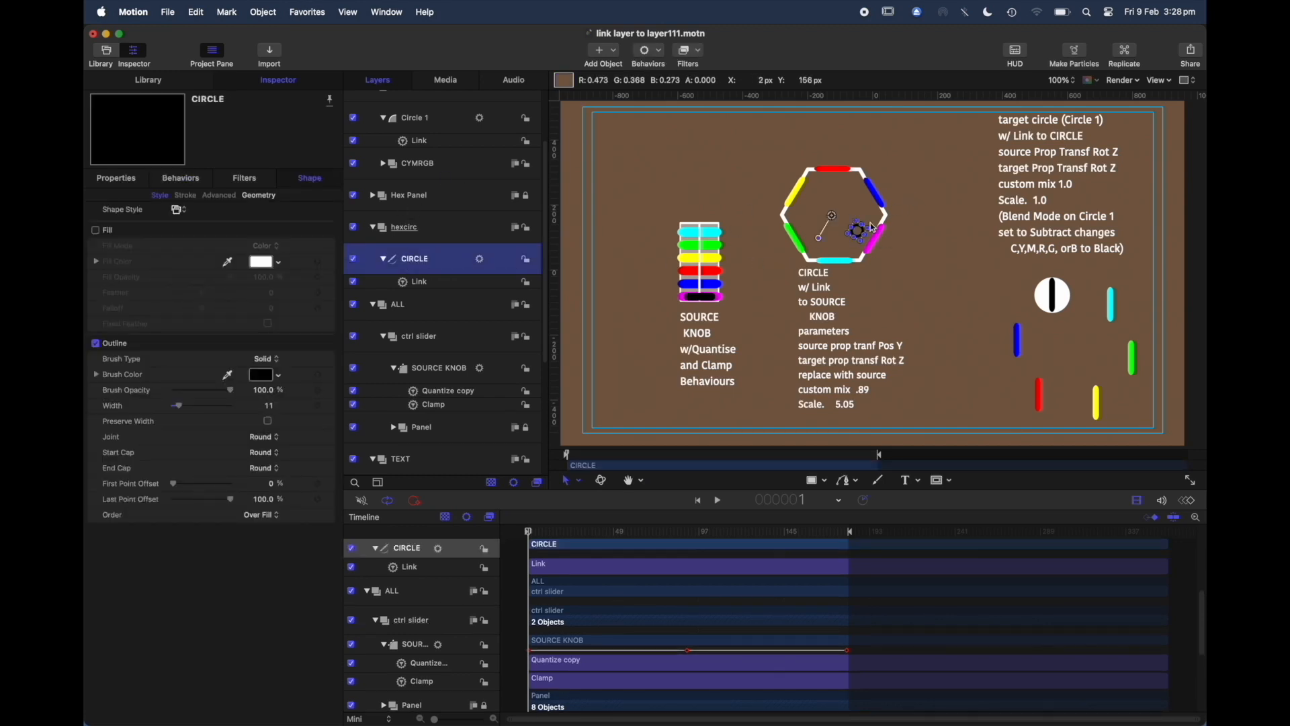
click(437, 289)
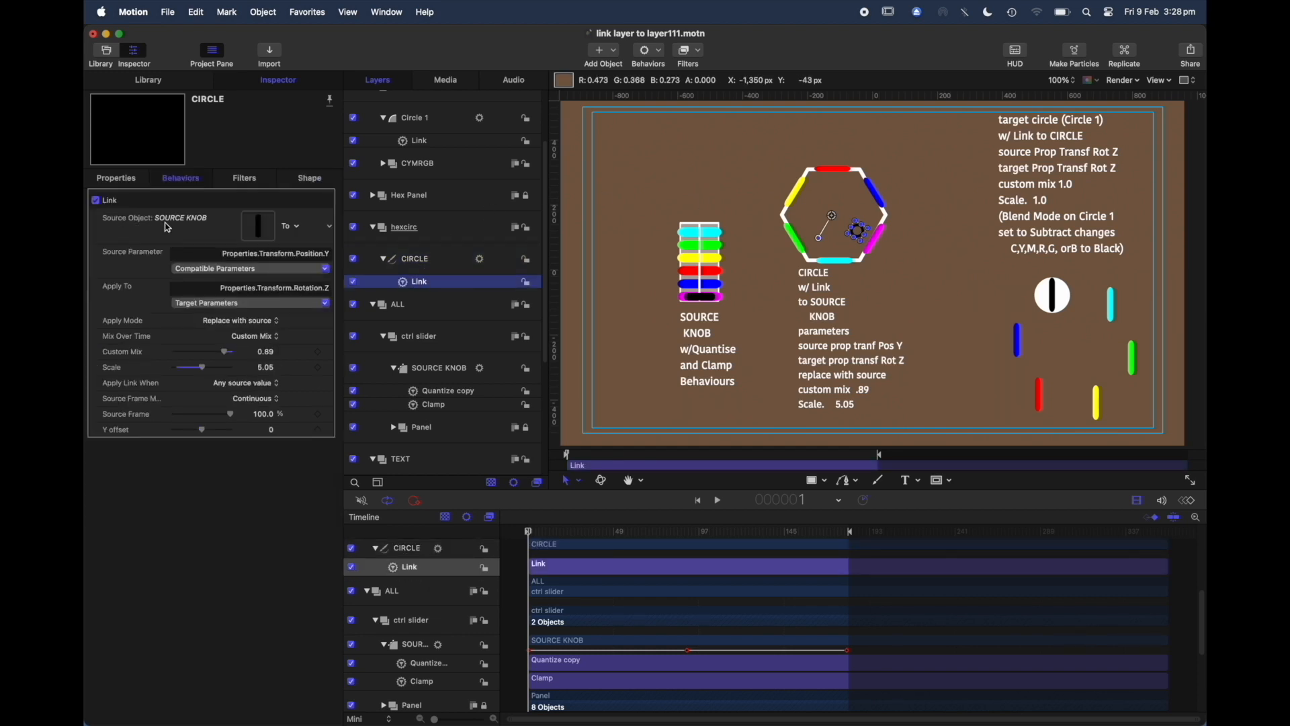
click(443, 262)
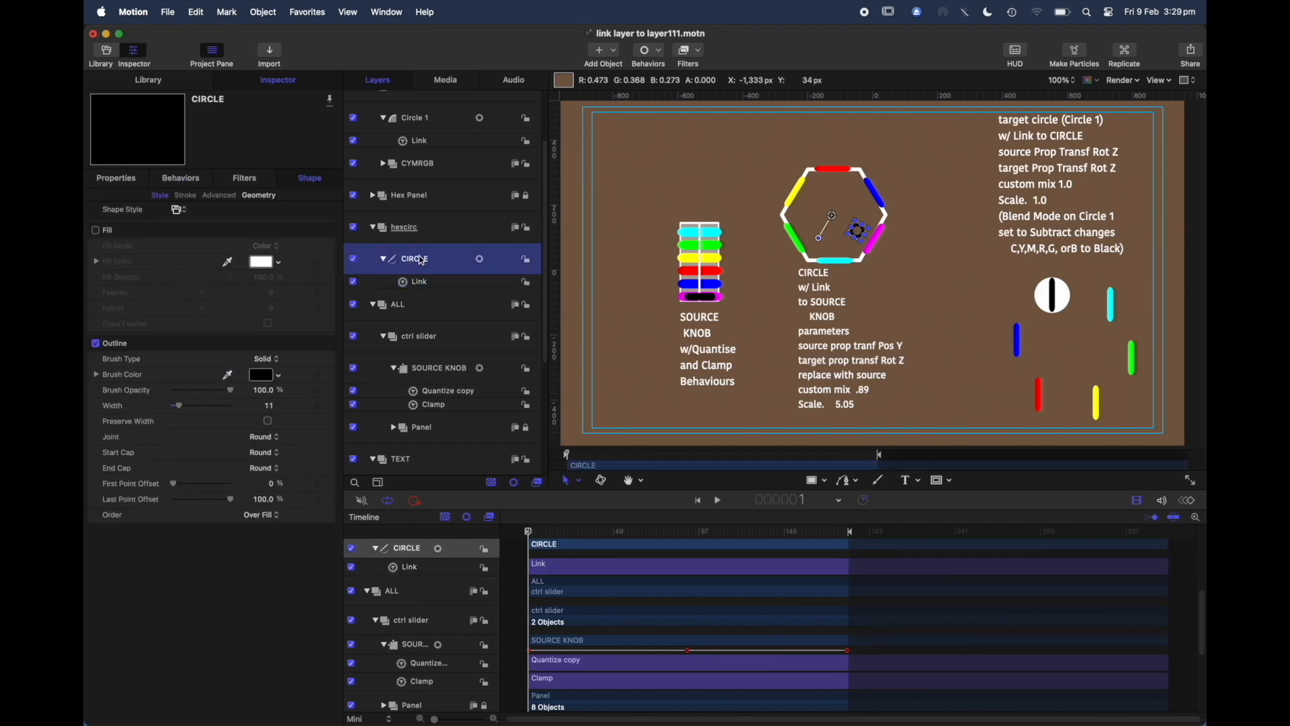
click(110, 181)
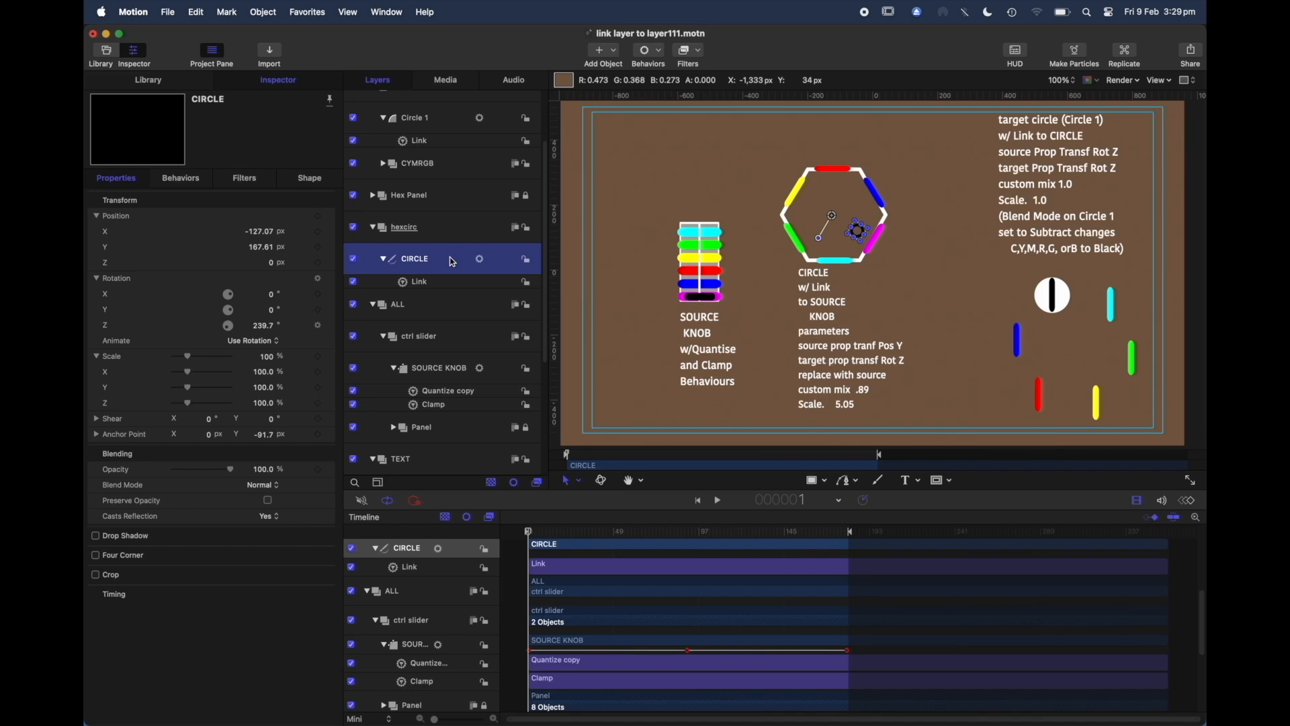
Step: Browse the CIRCLE's rotation parameter menu to locate the Link parameter behavior without adding it
click(332, 328)
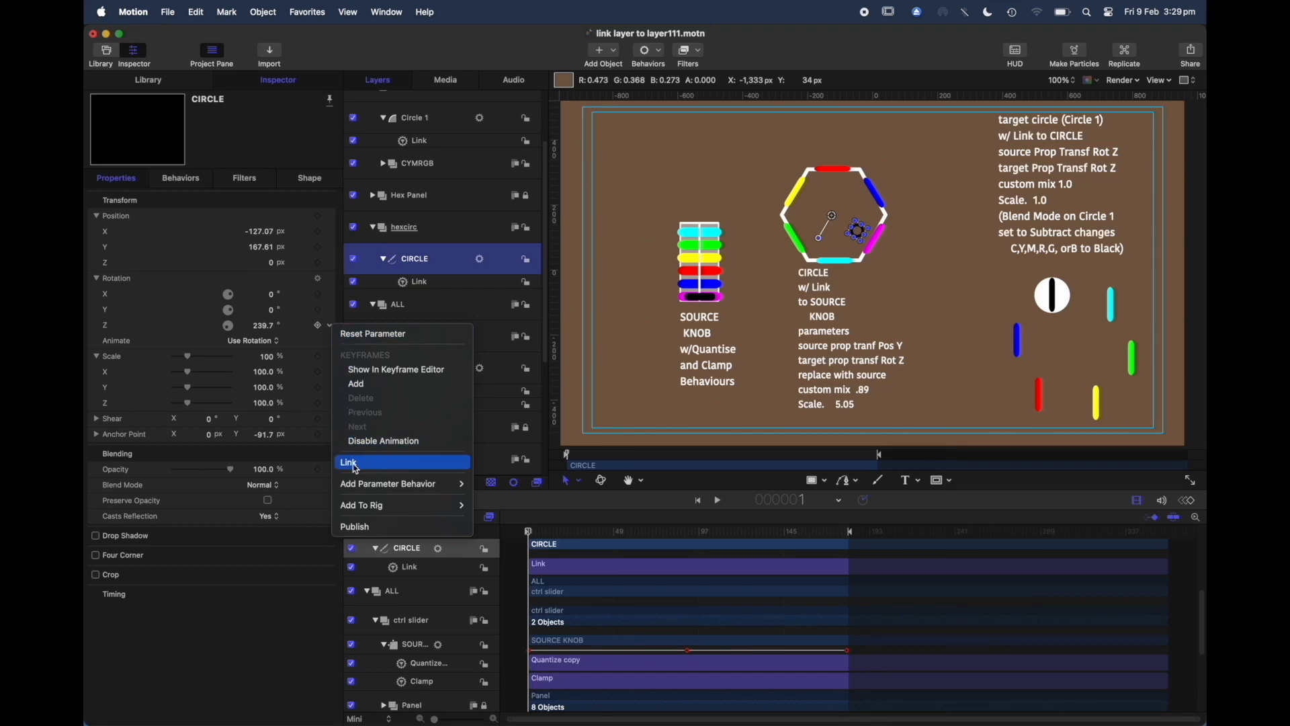
mouse_move(356, 487)
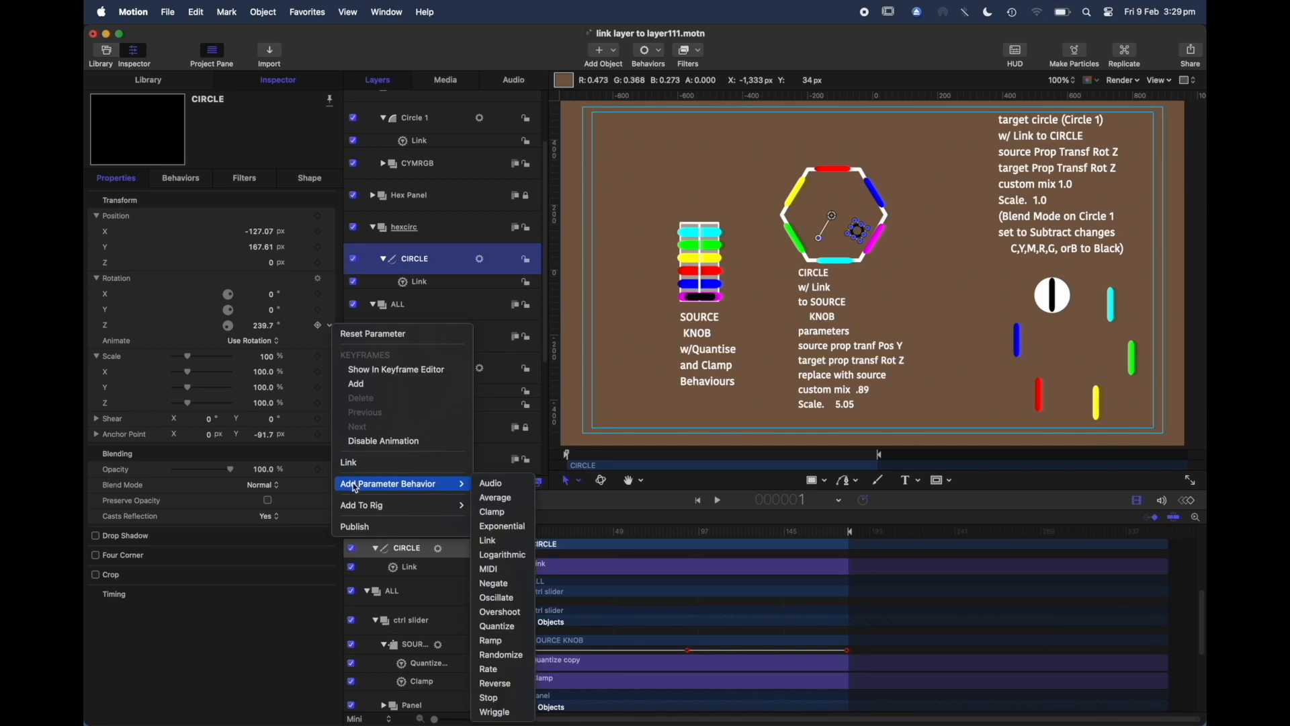
click(307, 313)
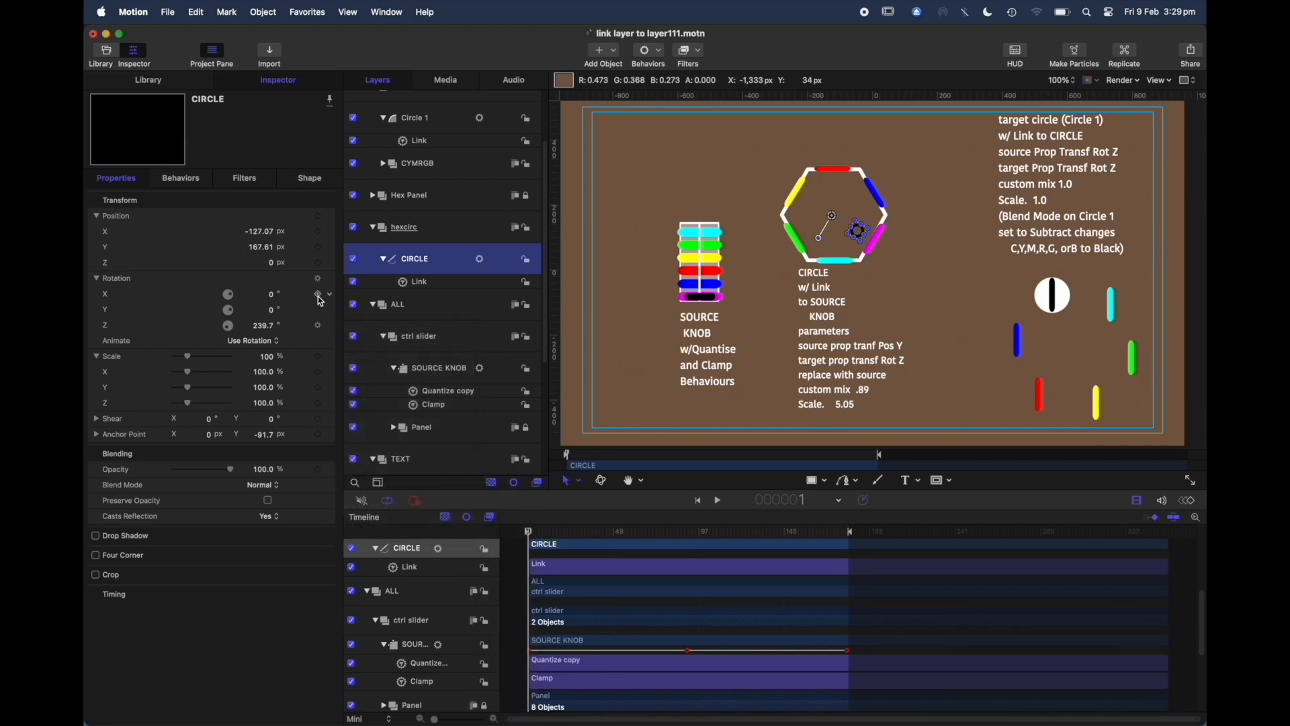
click(332, 300)
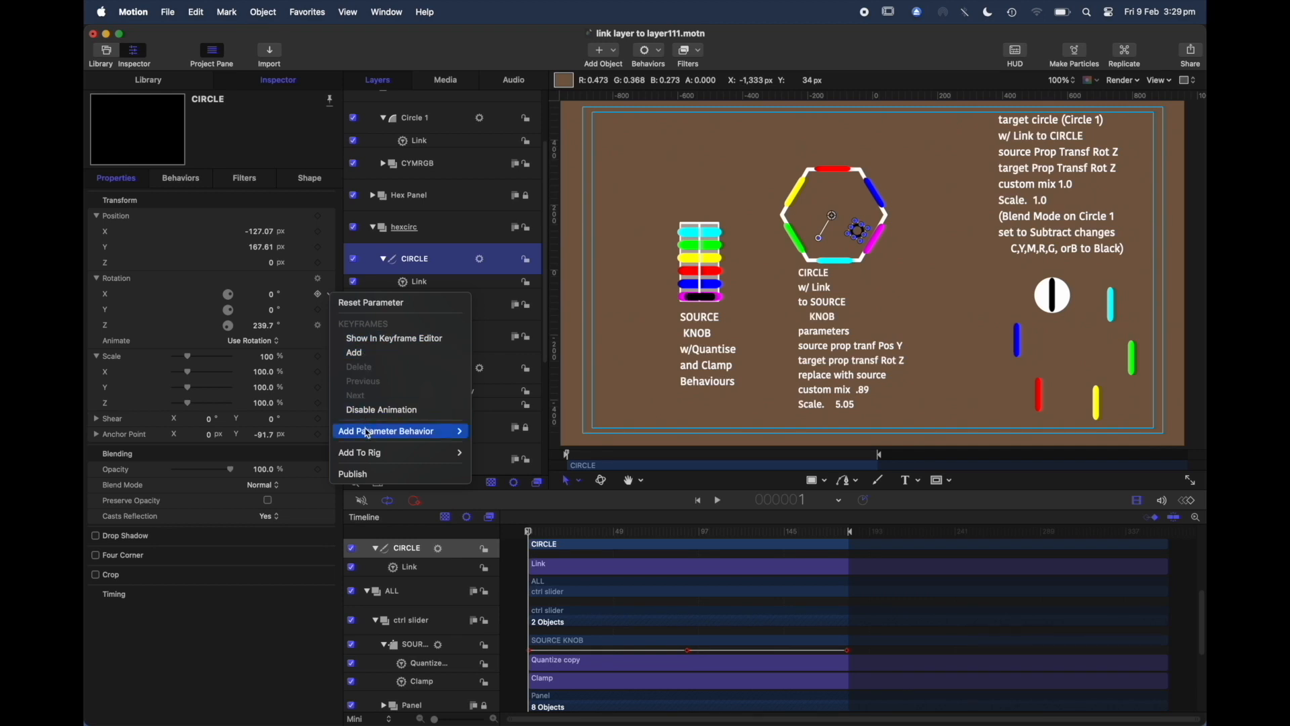
mouse_move(361, 439)
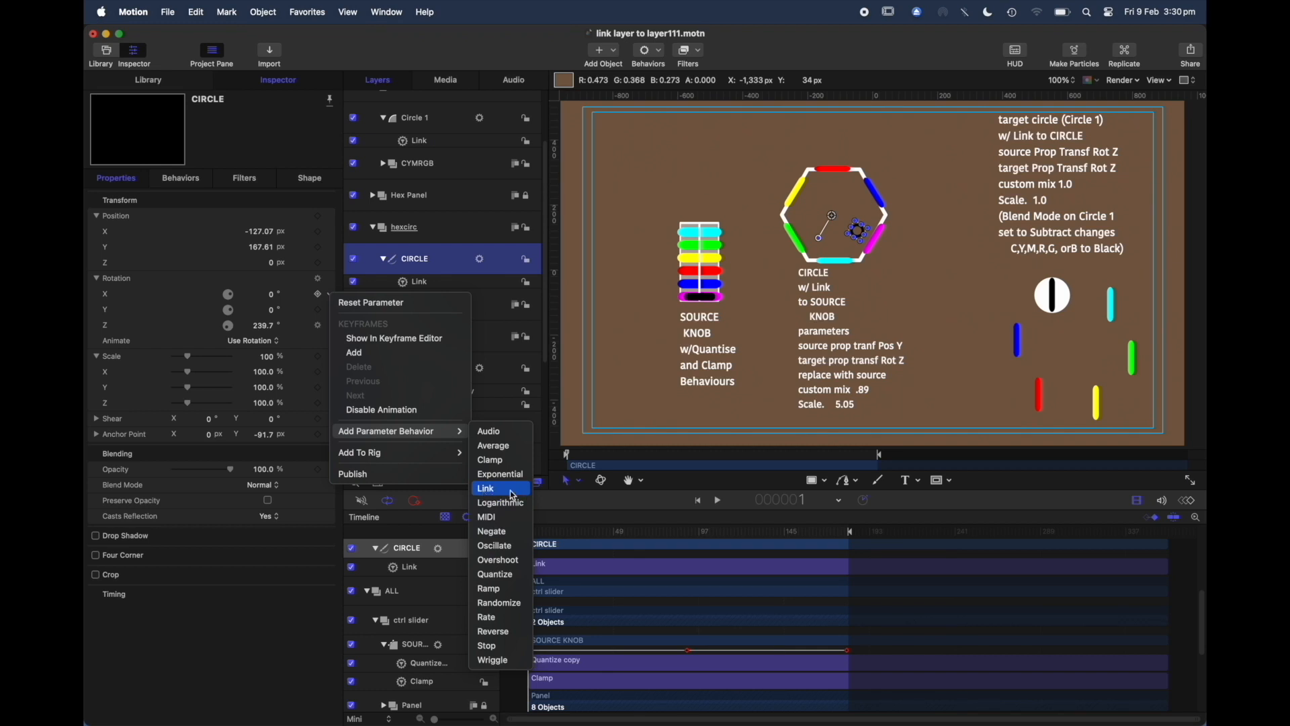
click(293, 308)
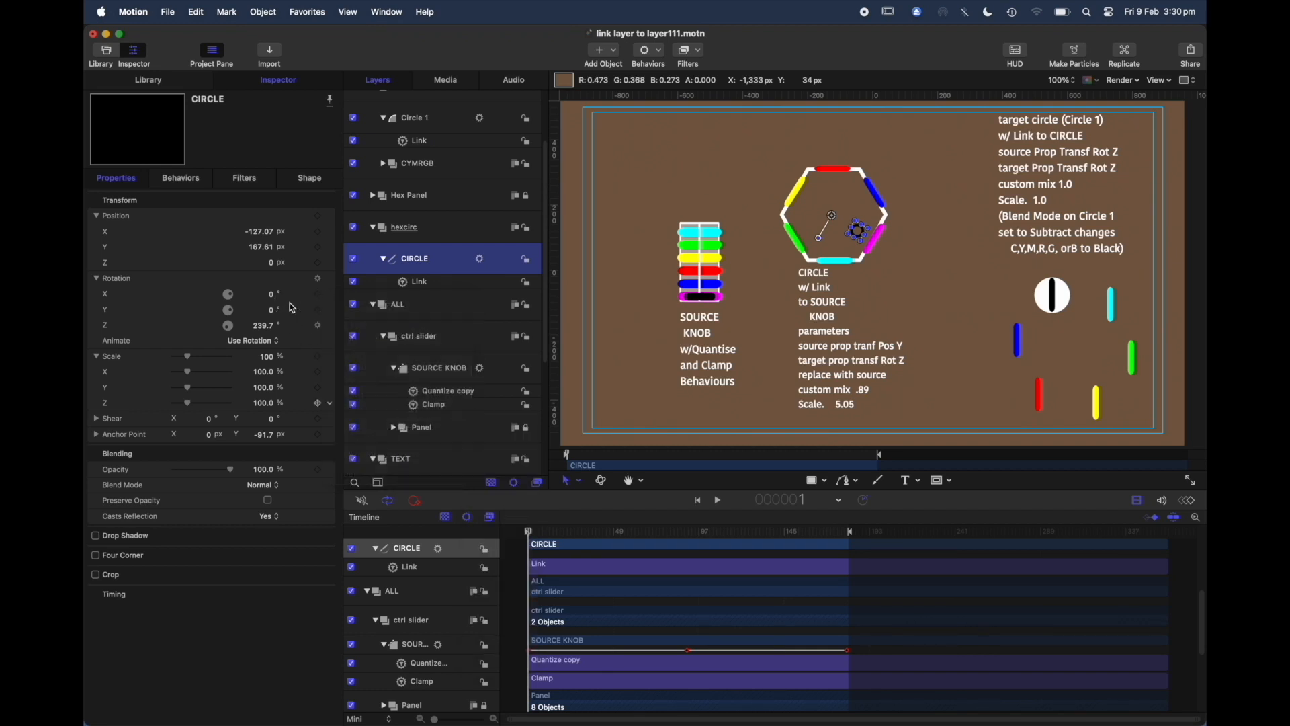
Step: Play the project to preview the source knob driving the circle's rotation, then return to the start
mouse_move(583, 532)
mouse_down()
mouse_move(599, 535)
mouse_move(574, 535)
mouse_up()
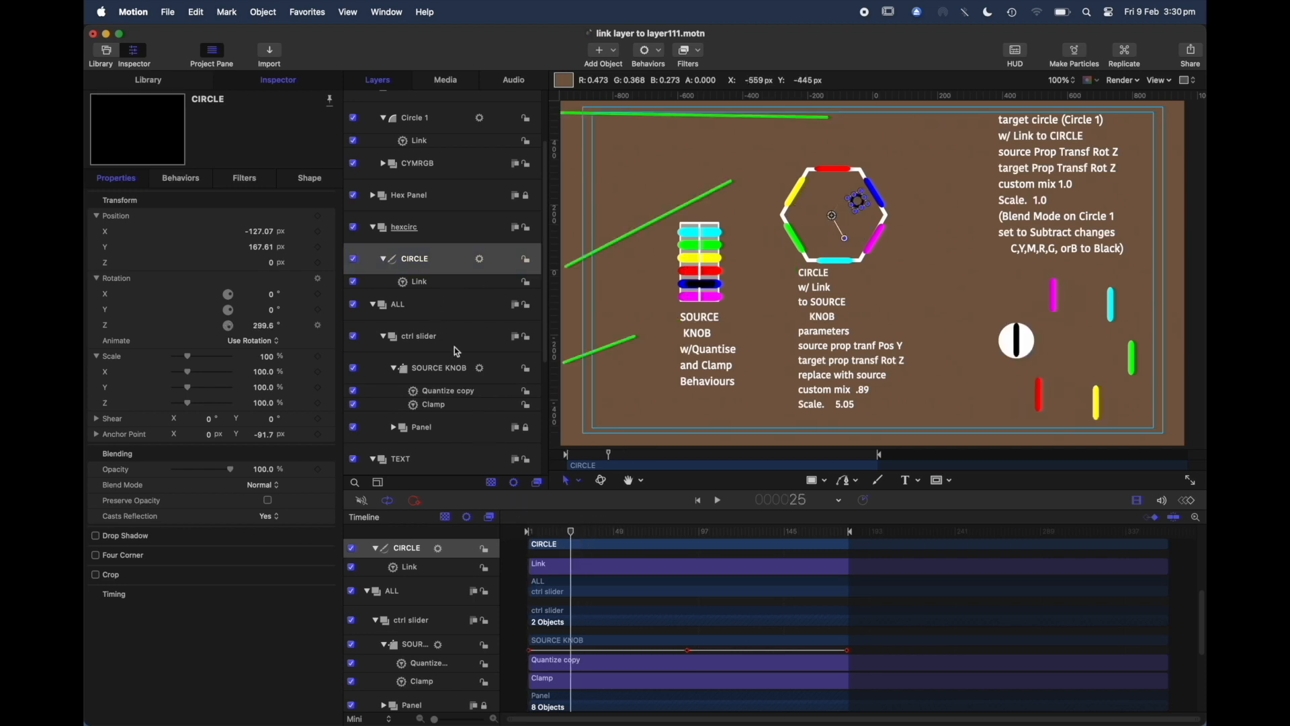
click(380, 372)
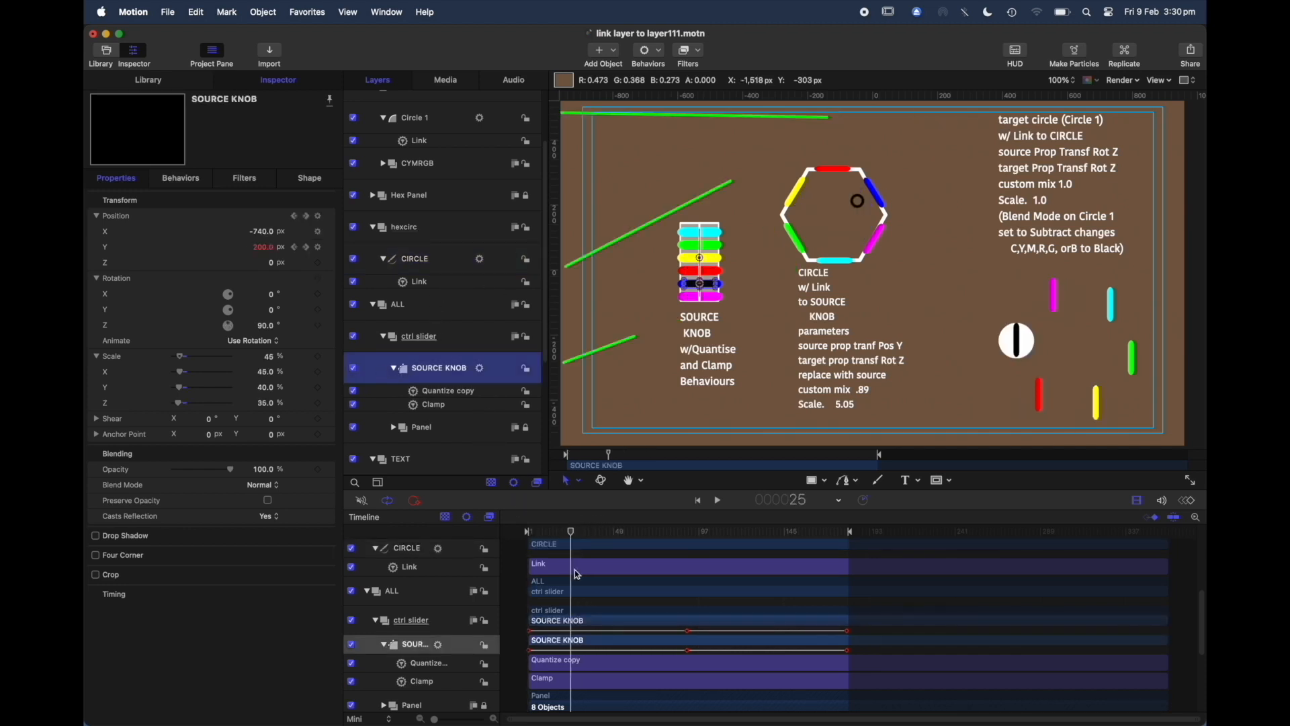
key(space)
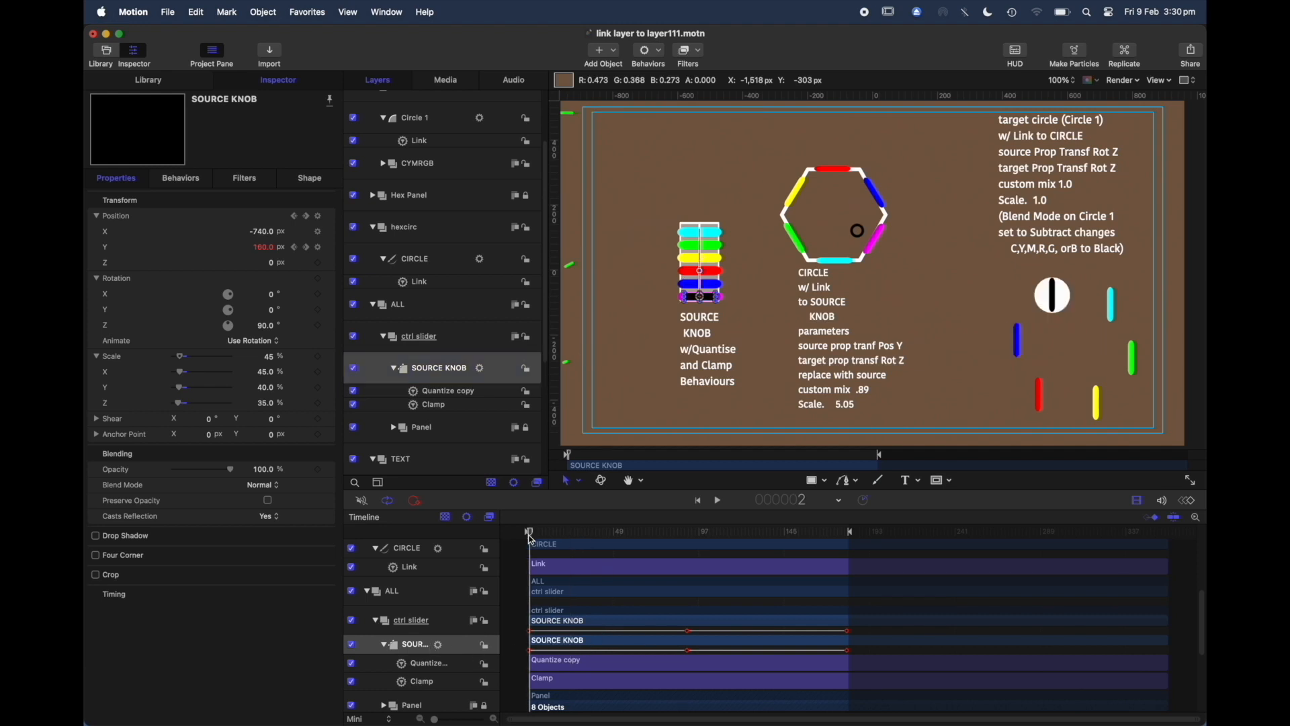
click(530, 535)
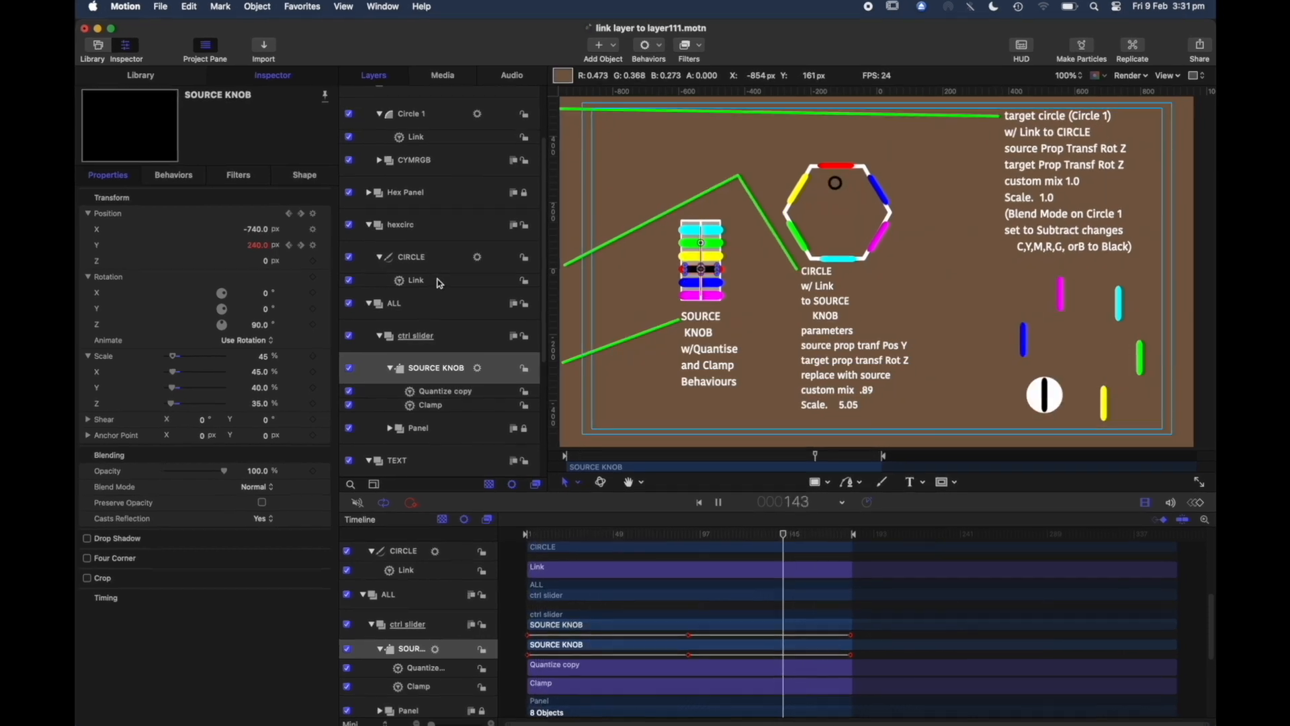
Step: Review the CIRCLE Link behavior's Source Parameter choices in the Compatible Parameters list
click(435, 281)
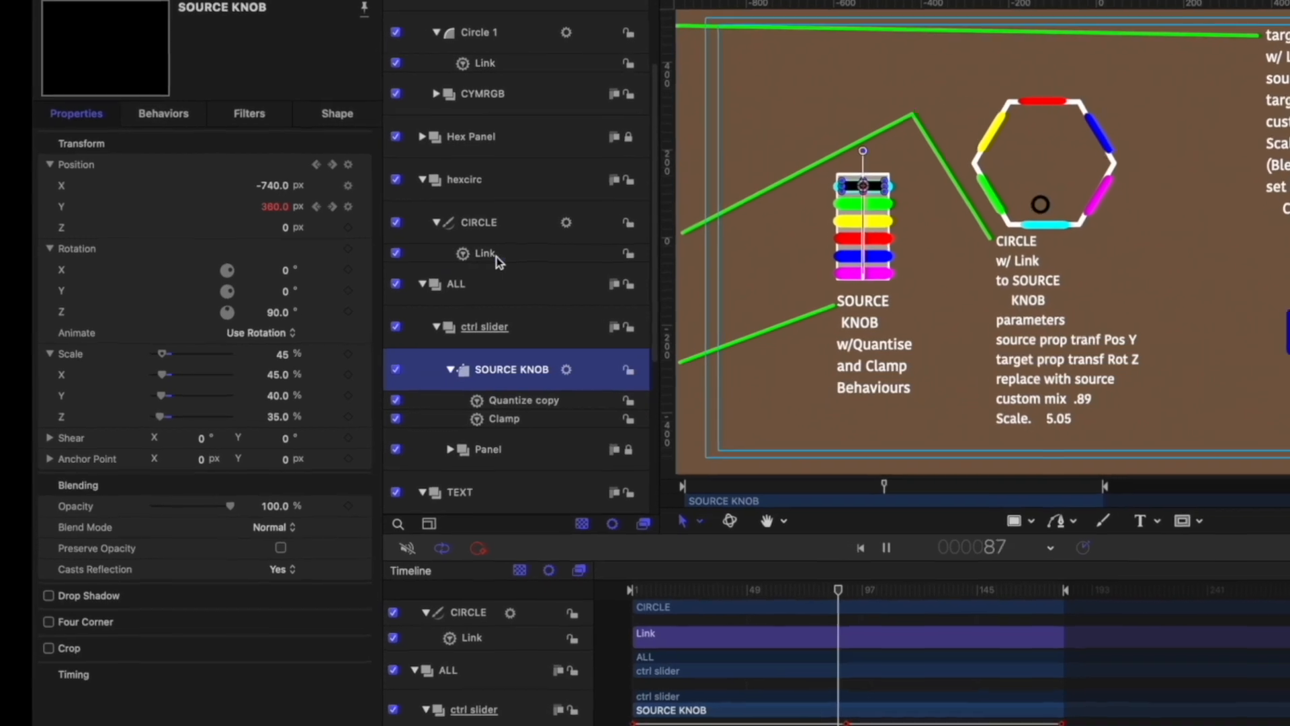
click(474, 256)
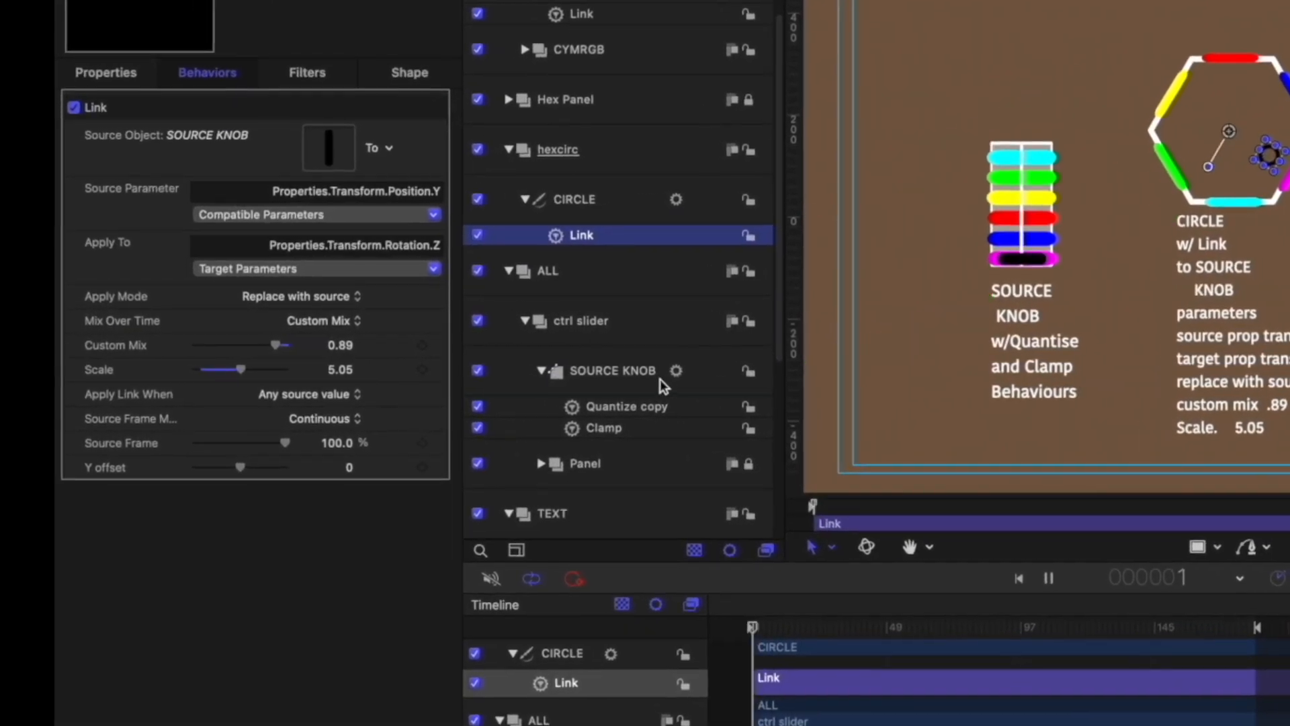
mouse_move(550, 379)
mouse_down()
mouse_move(554, 351)
mouse_move(492, 210)
mouse_move(331, 133)
mouse_move(543, 355)
mouse_move(544, 375)
mouse_up()
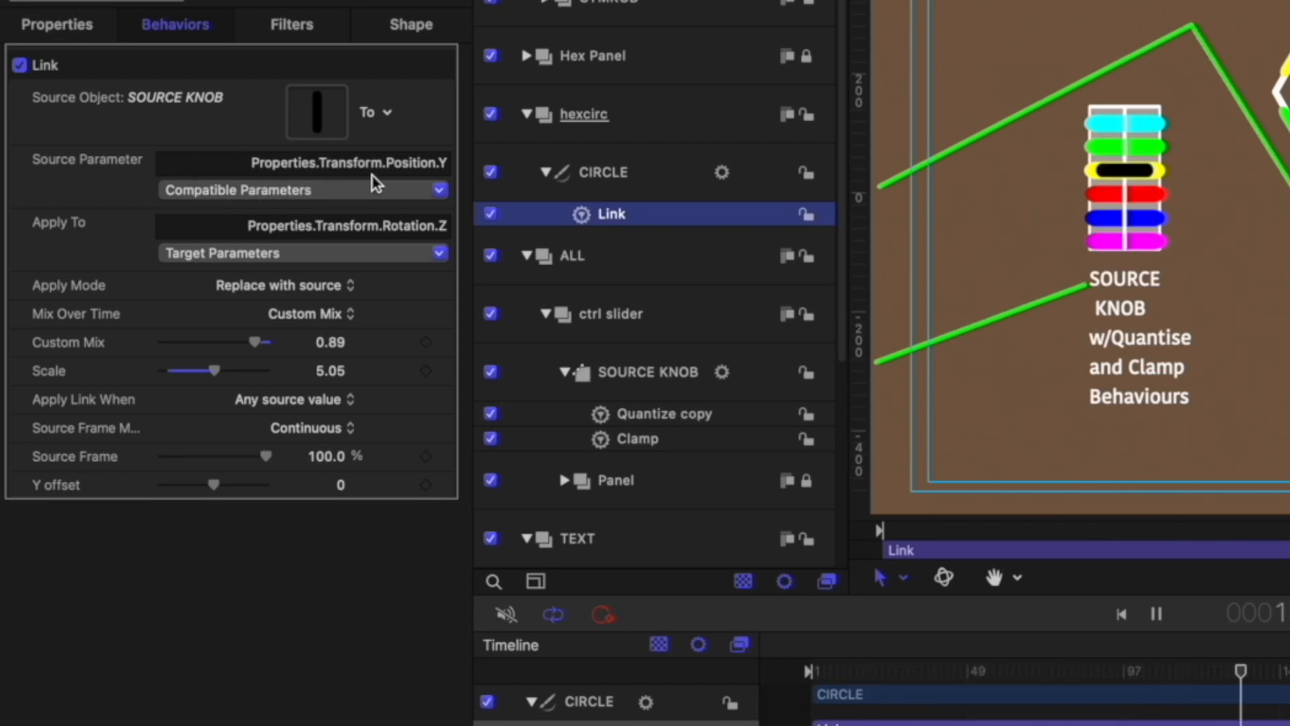
click(434, 197)
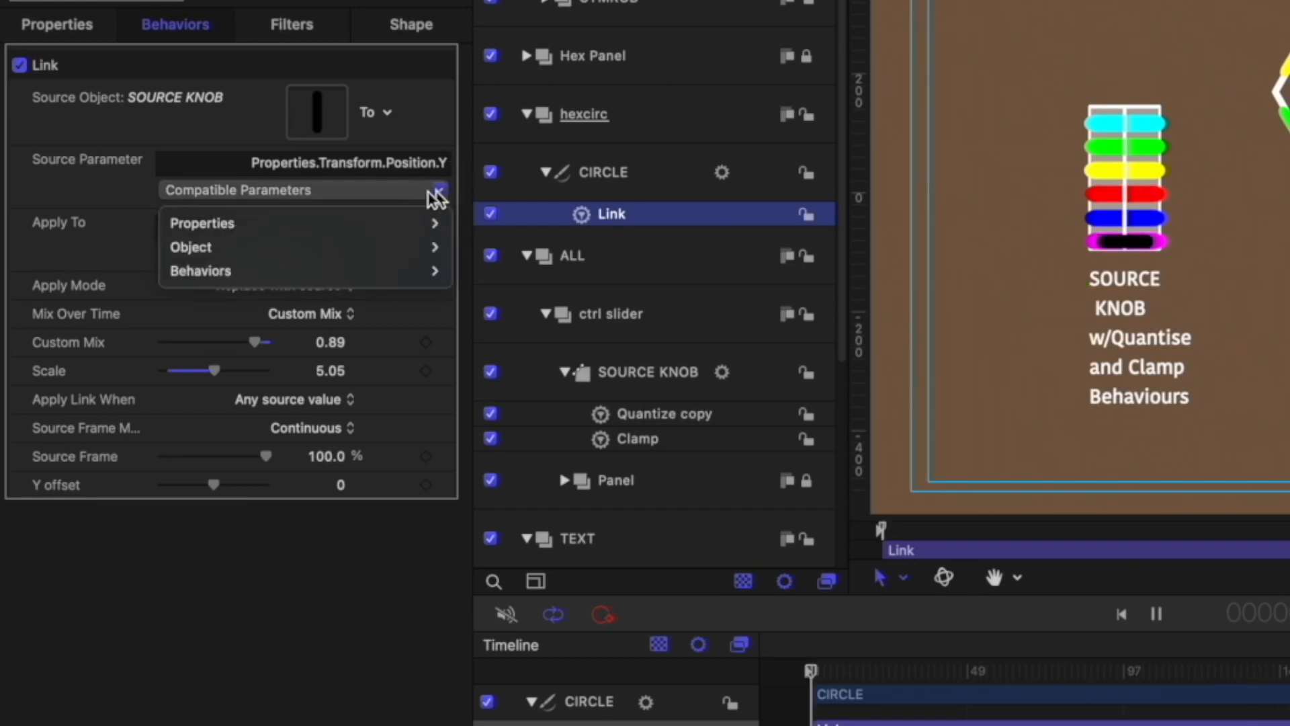
mouse_move(297, 235)
mouse_move(483, 223)
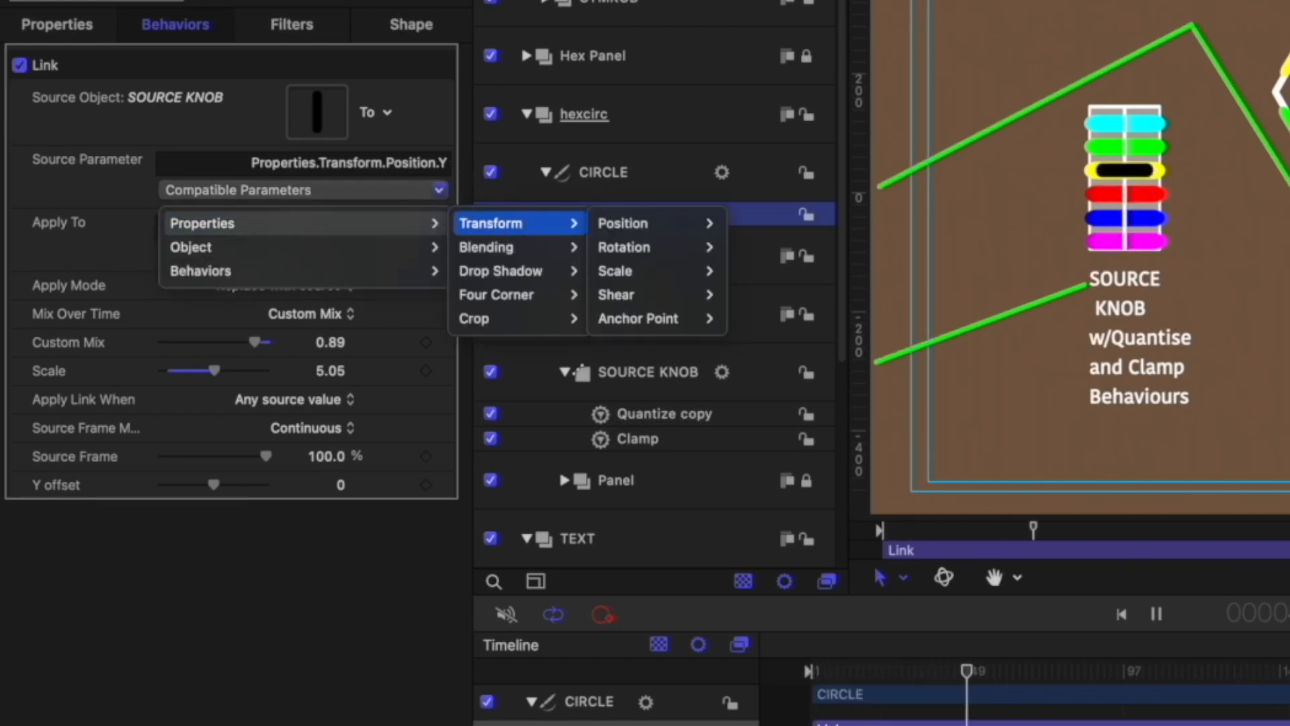
mouse_move(650, 226)
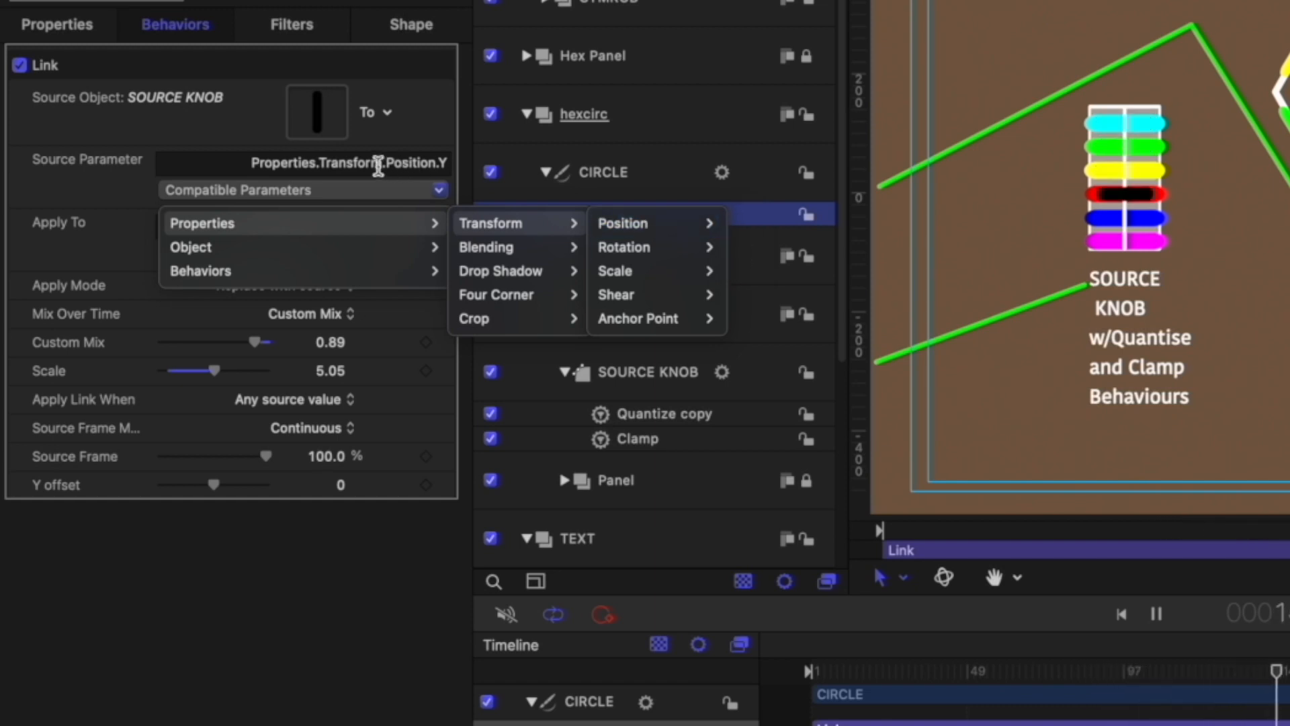
click(227, 124)
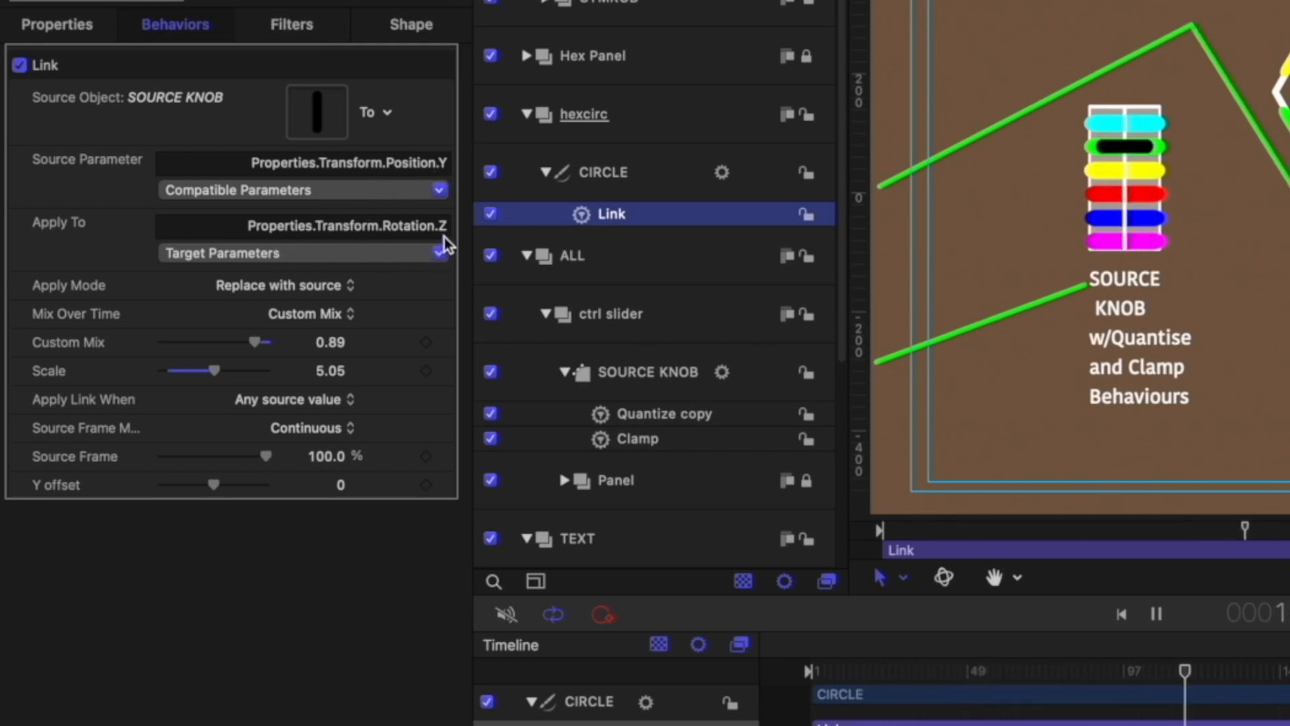
Step: Switch to the Anchor Point tool and review the Link behavior's Apply Mode and Mix Over Time choices without changing them
click(881, 578)
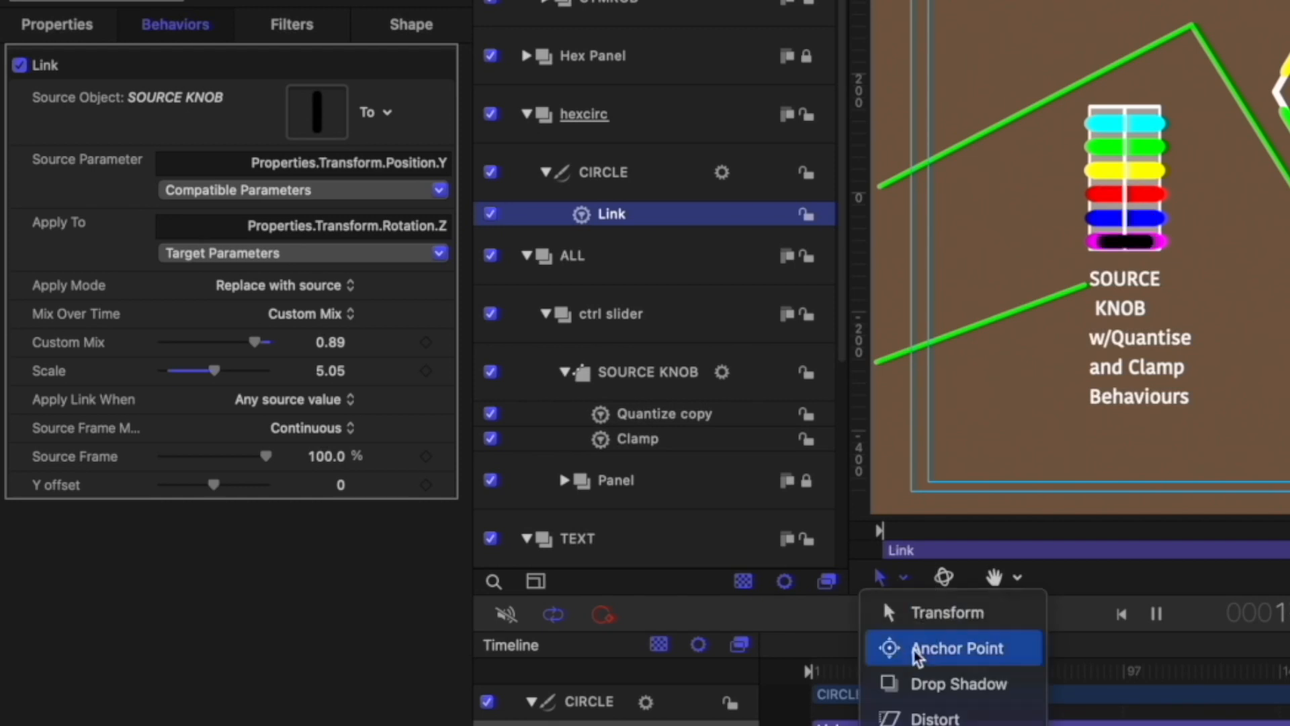
click(897, 648)
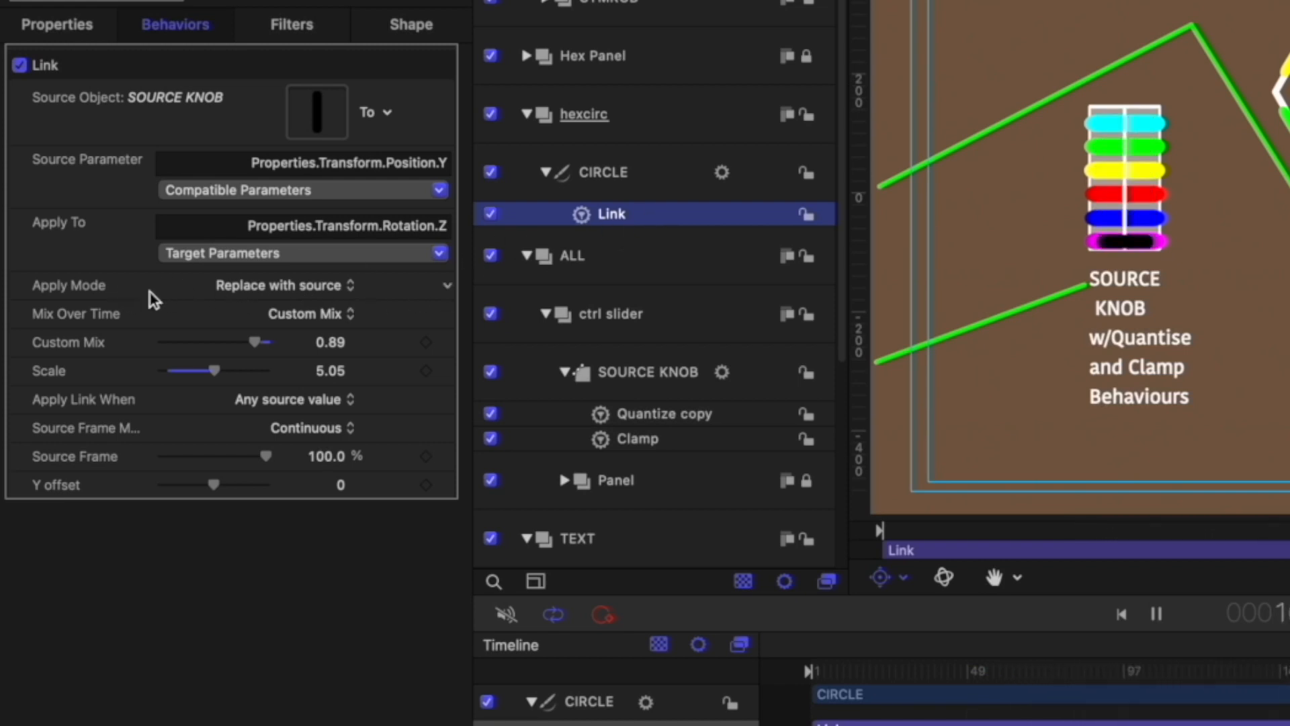
click(352, 291)
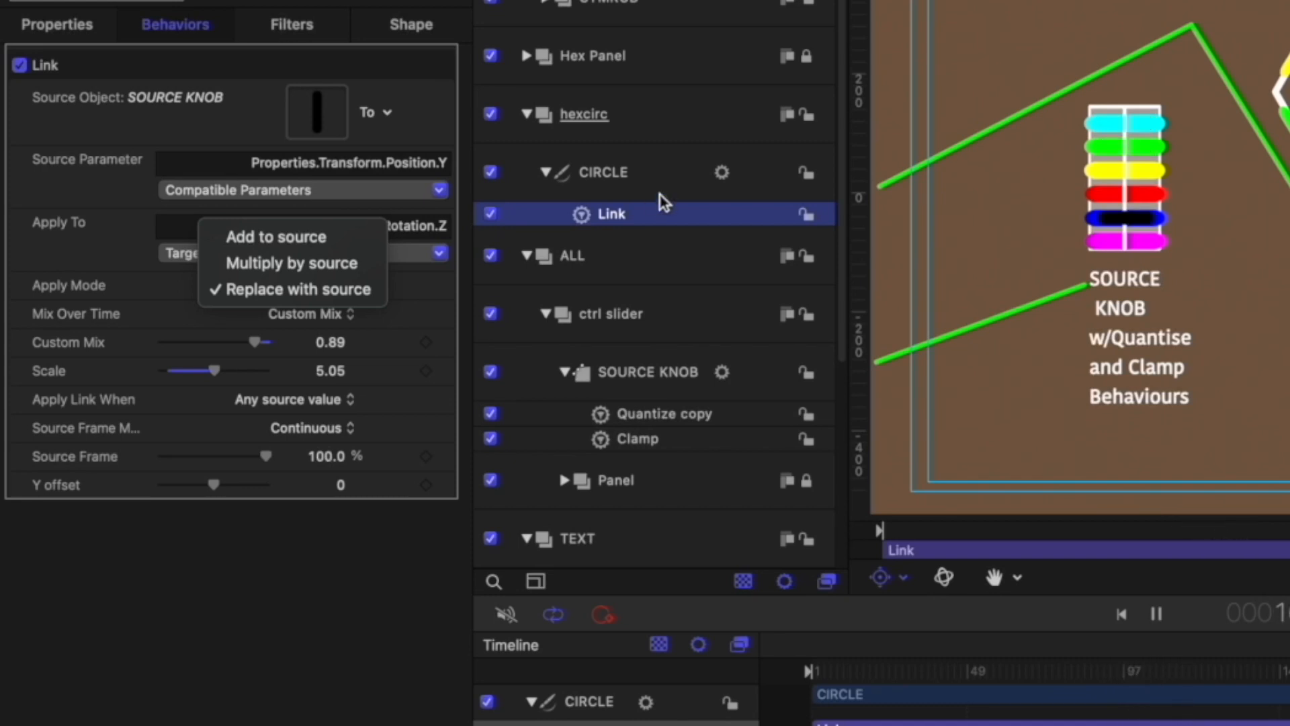
click(162, 281)
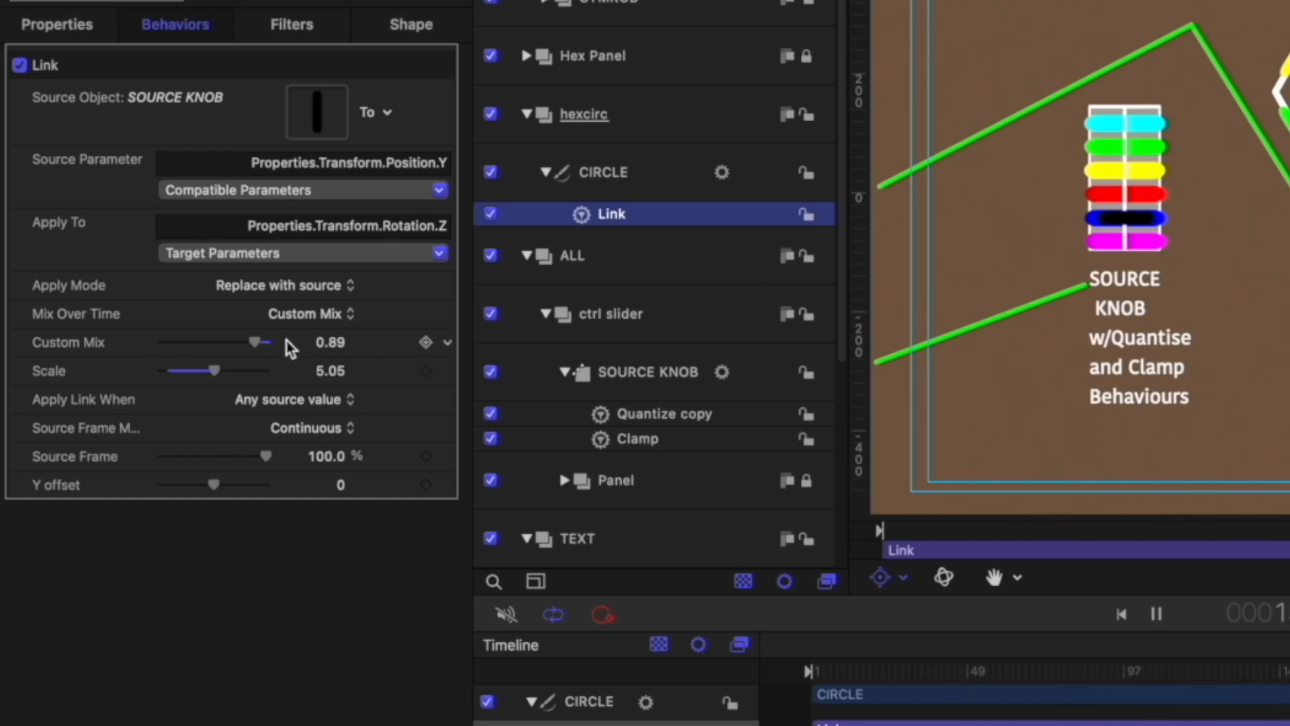
click(352, 316)
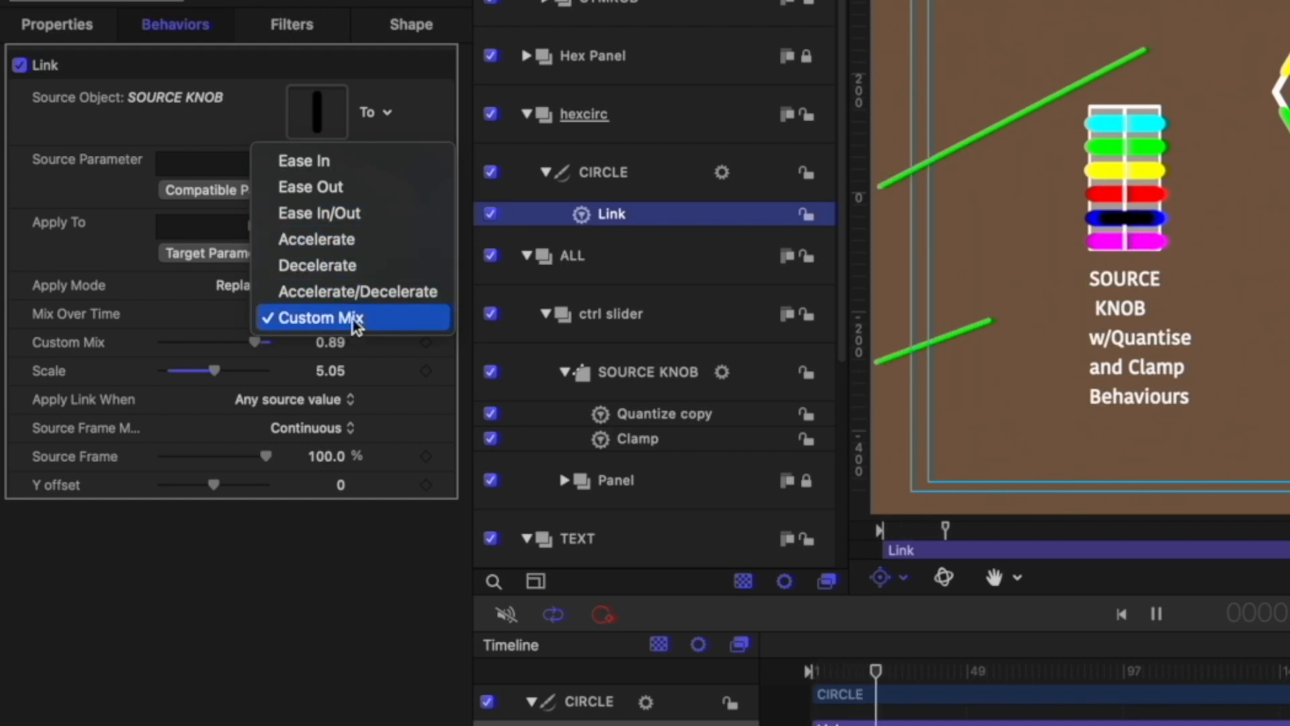
click(304, 320)
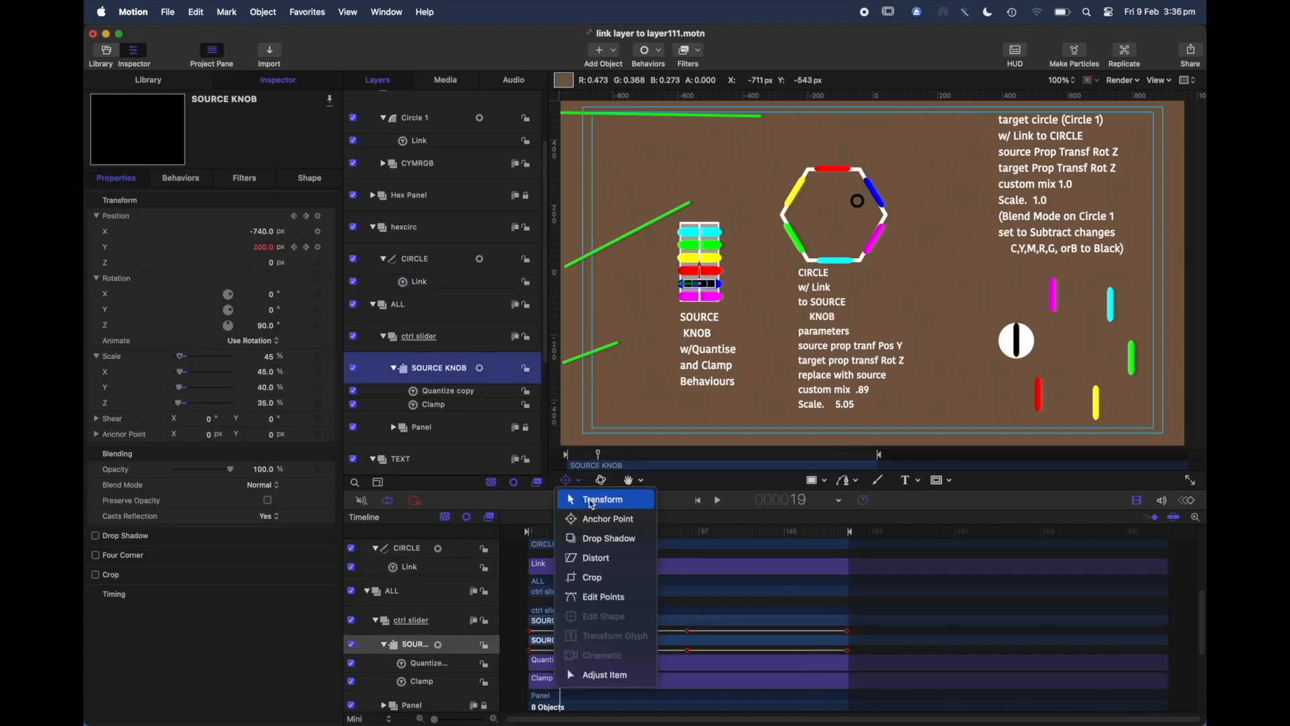
Step: Inspect the Link behavior on Circle 1 and its settings, then play the project
click(591, 503)
drag(694, 289, 694, 232)
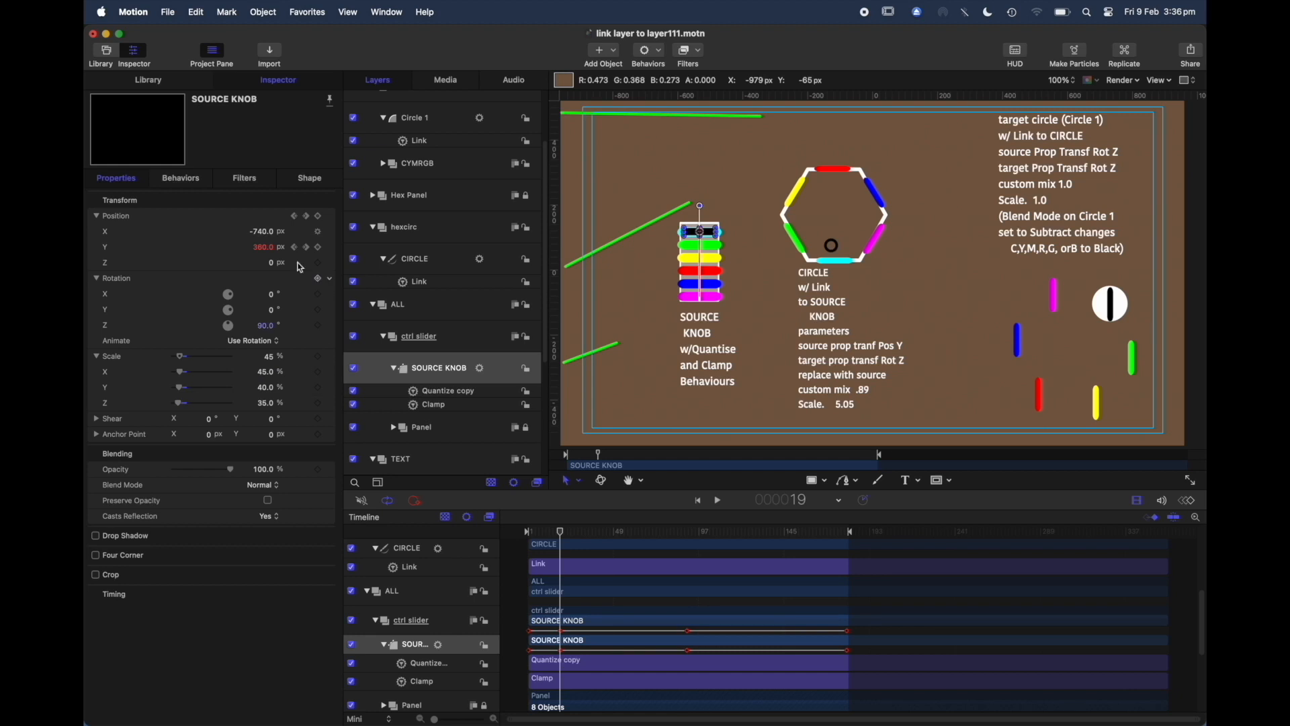
click(434, 283)
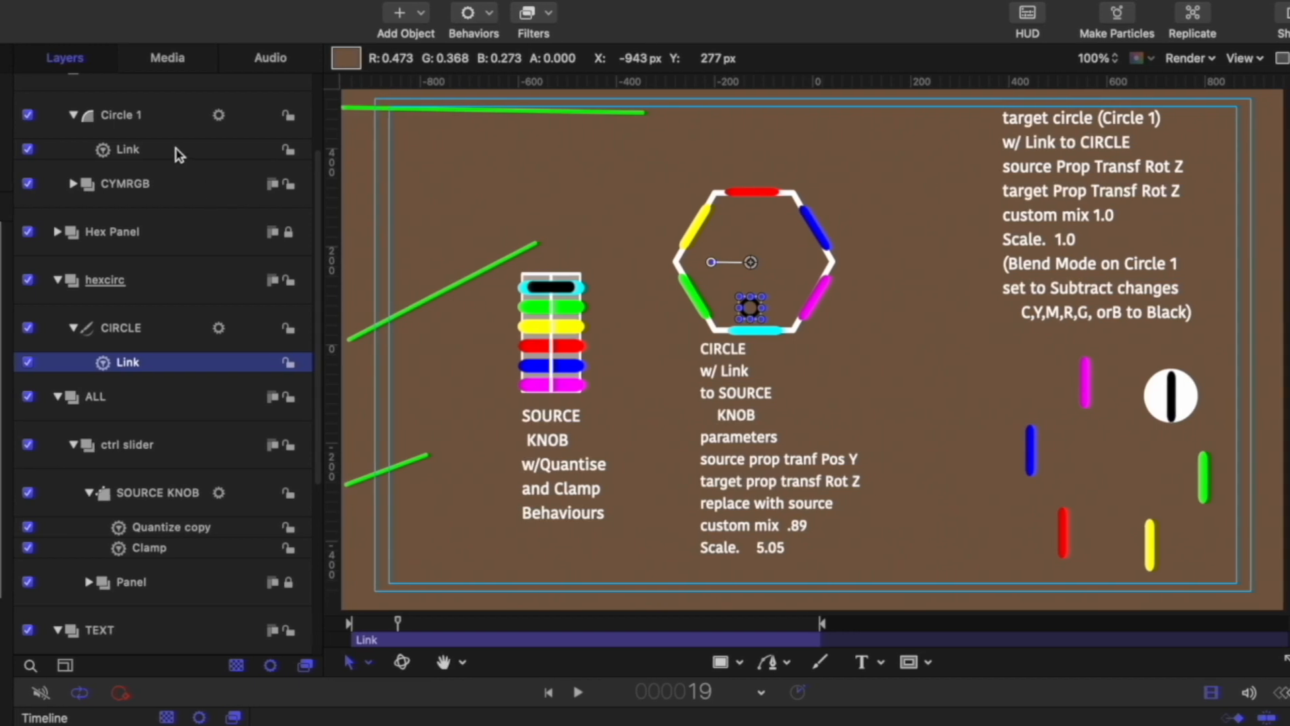
click(154, 149)
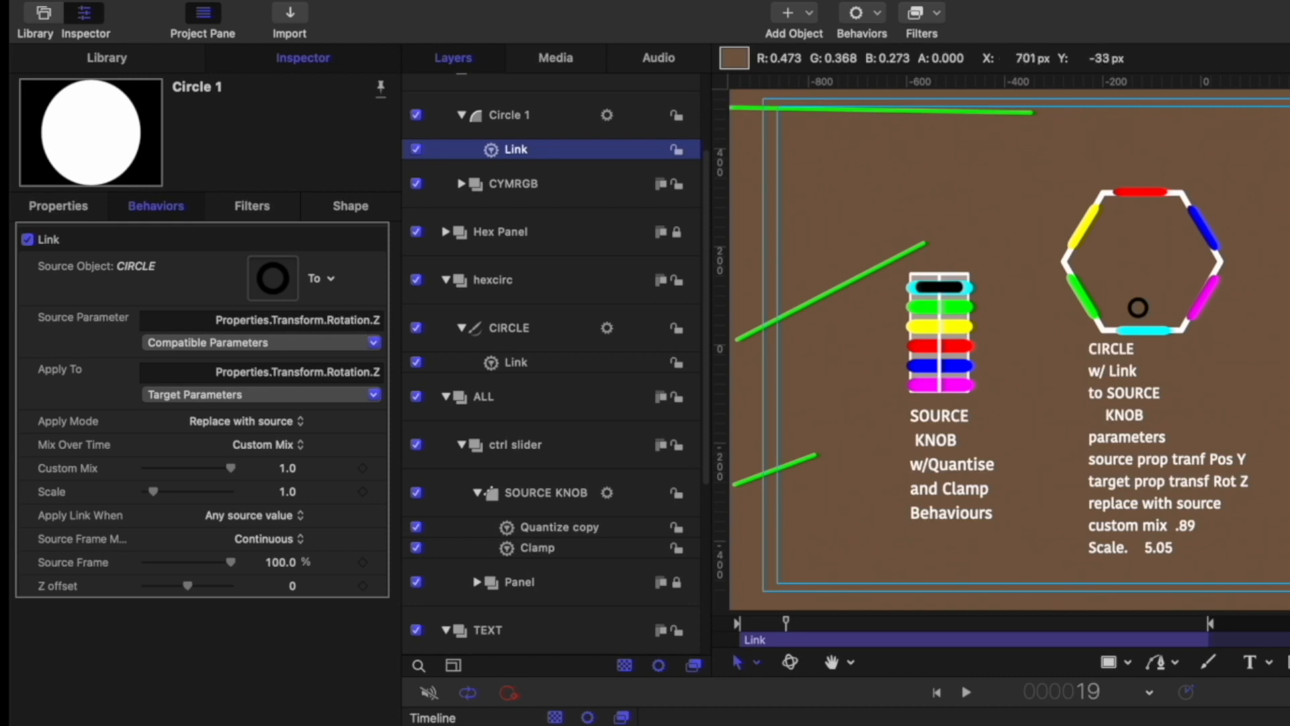
key(space)
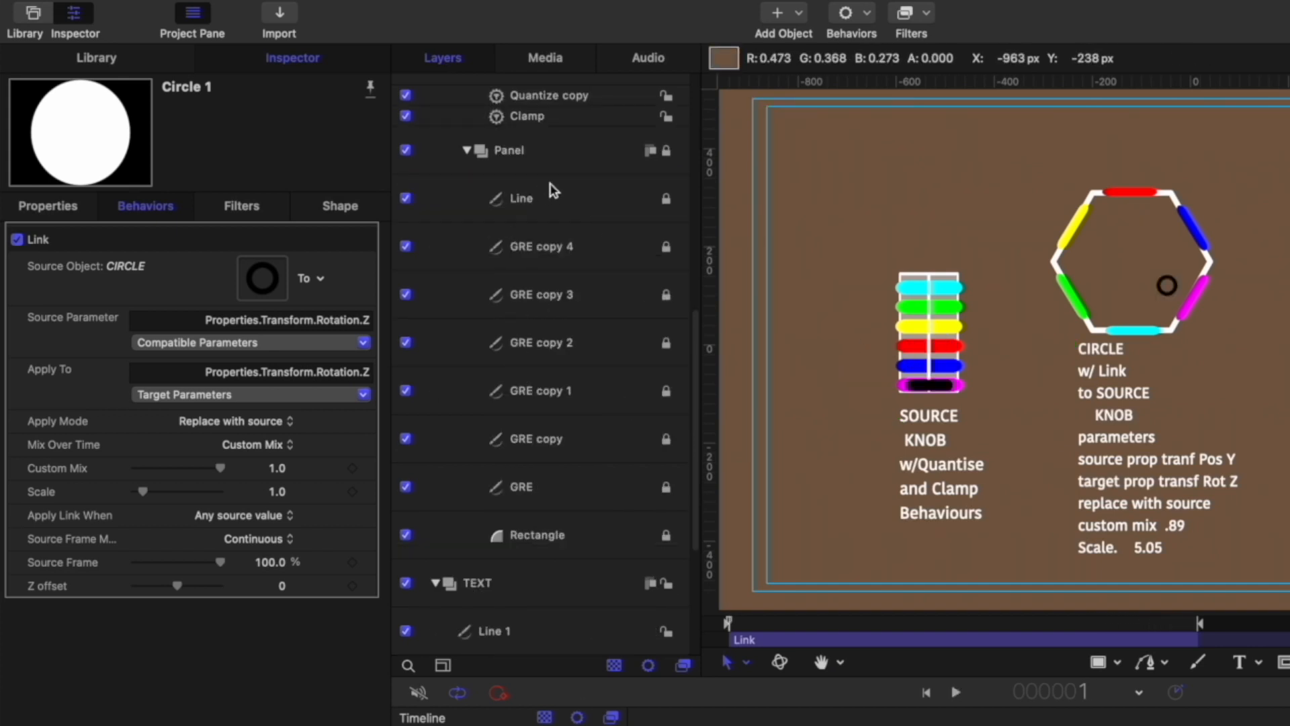
Step: Step through each layer inside the SOURCE KNOB's Panel group to examine its parts, then collapse Panel
click(573, 179)
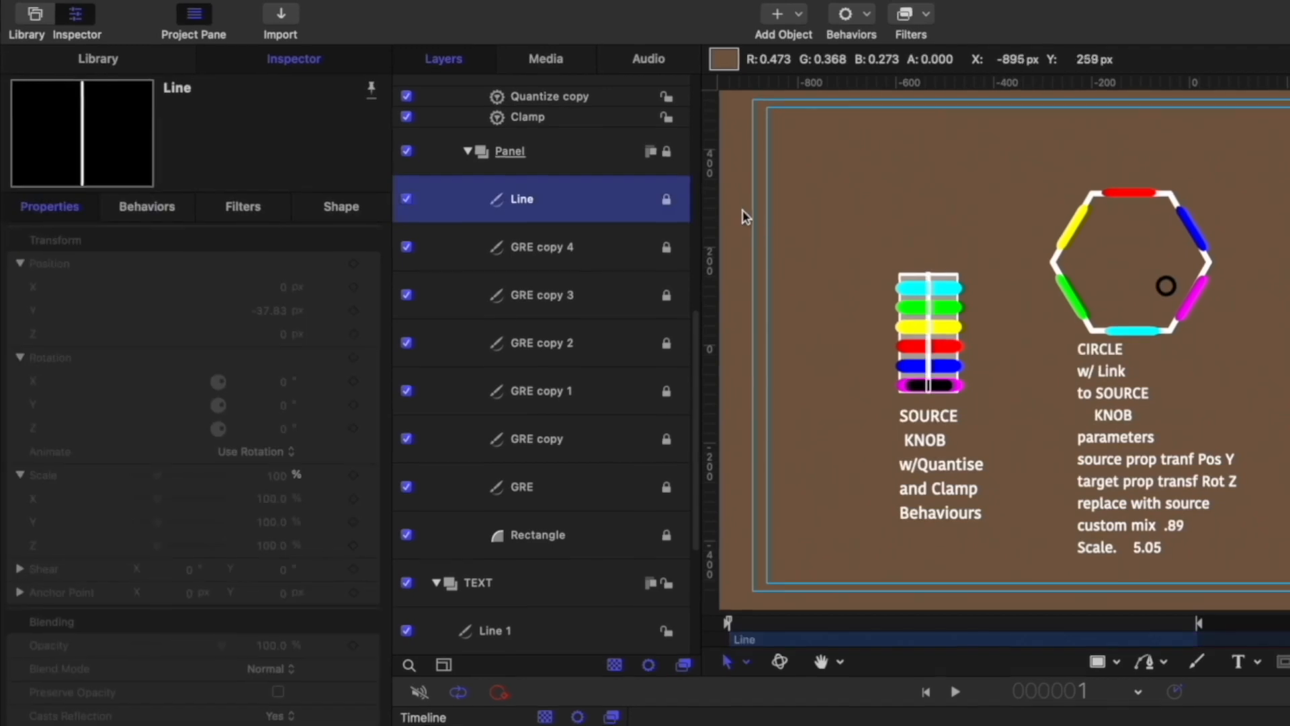
click(610, 255)
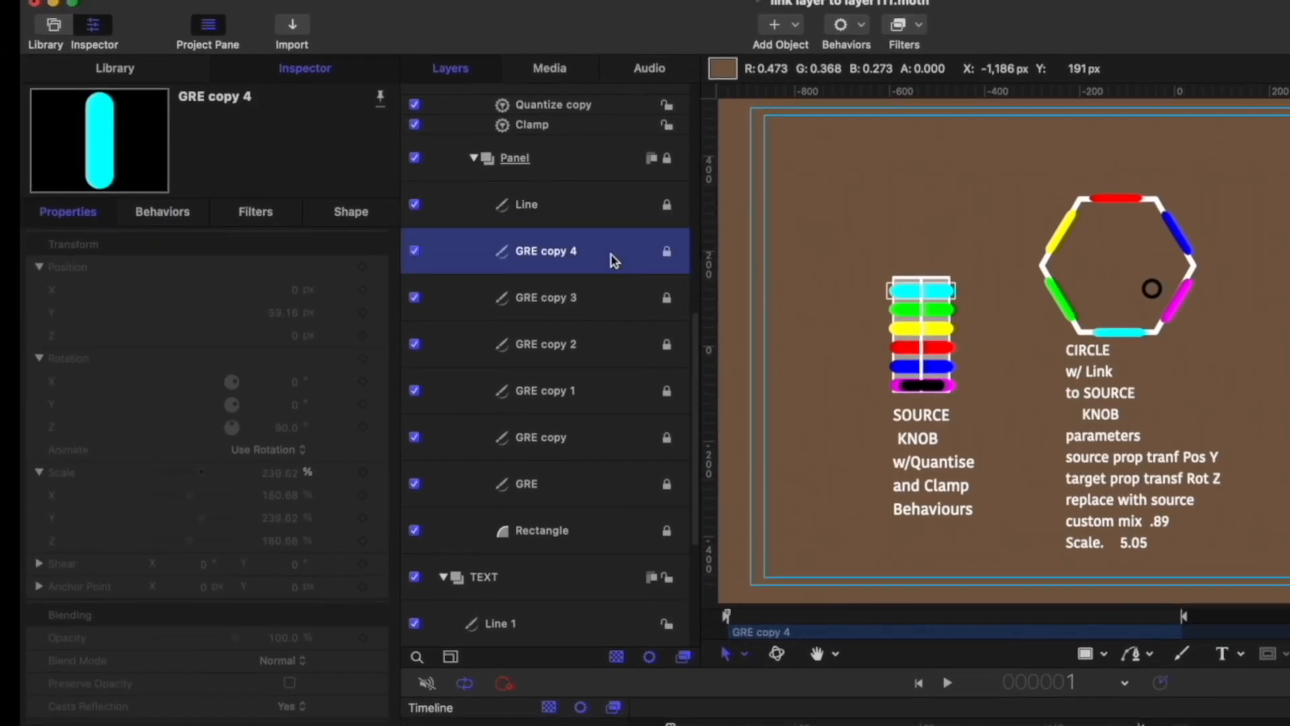
click(474, 297)
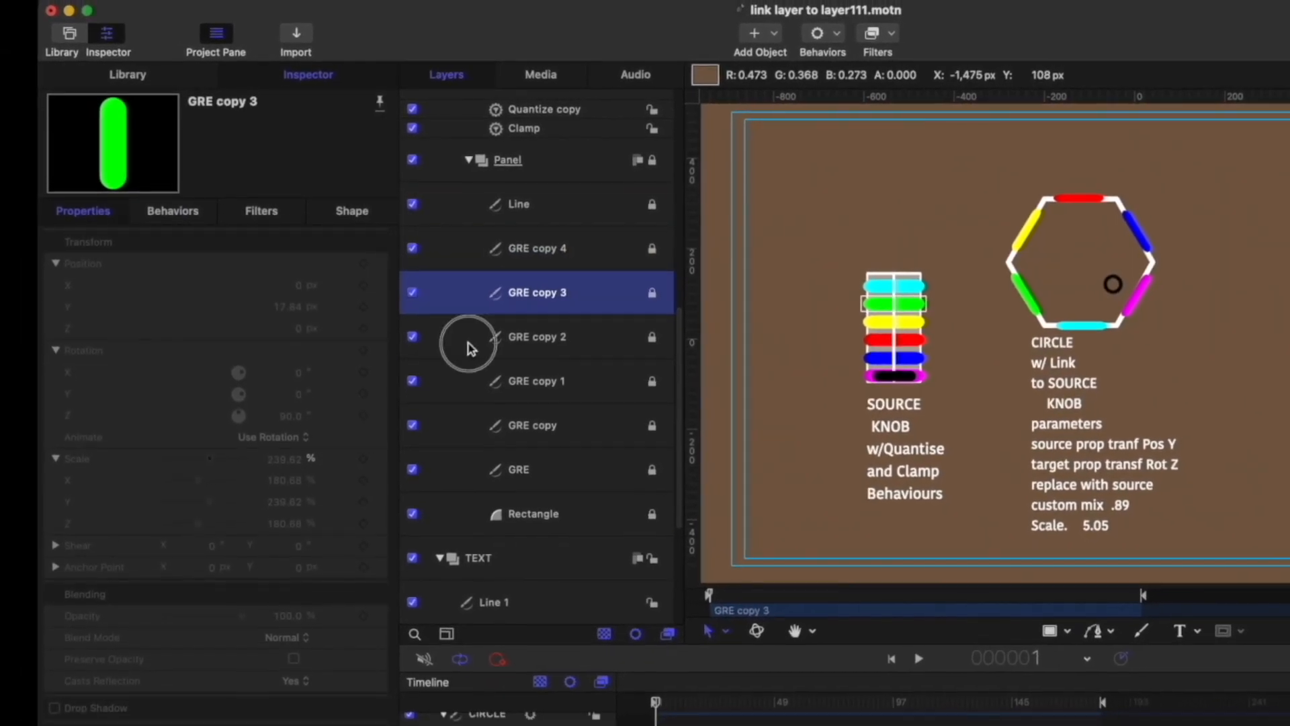
click(470, 342)
click(466, 387)
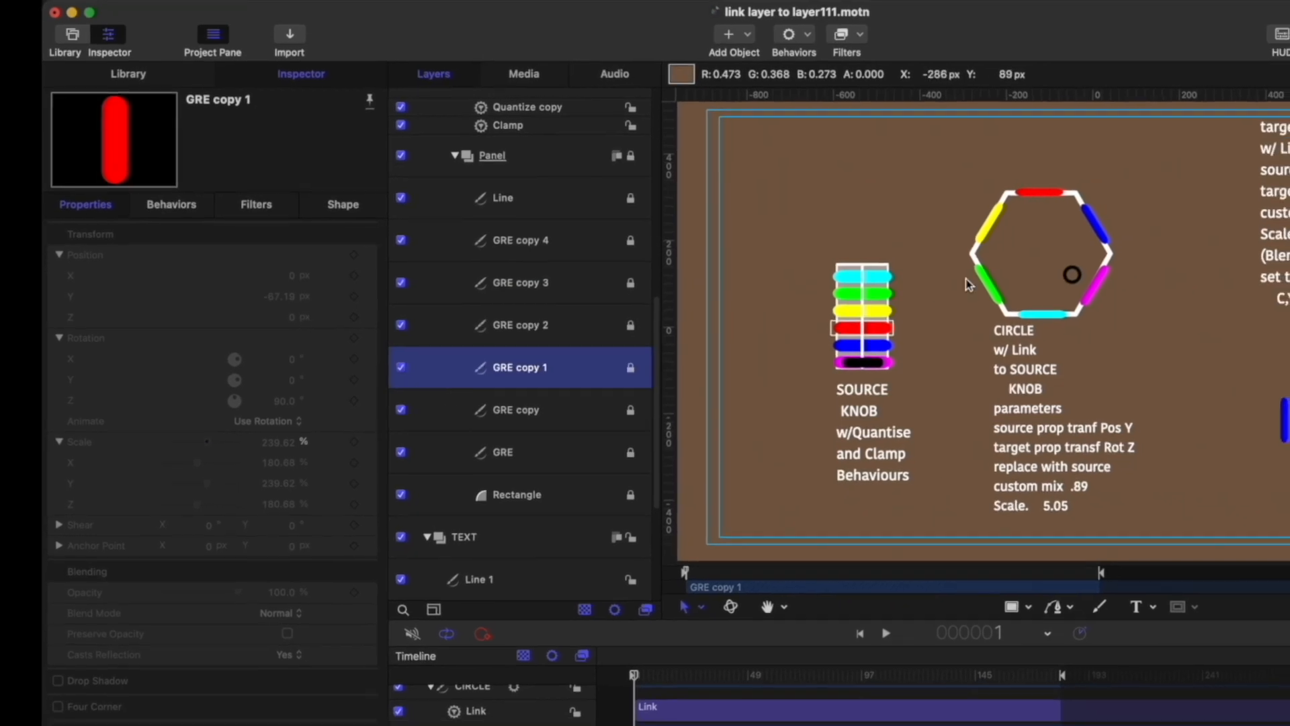
click(462, 398)
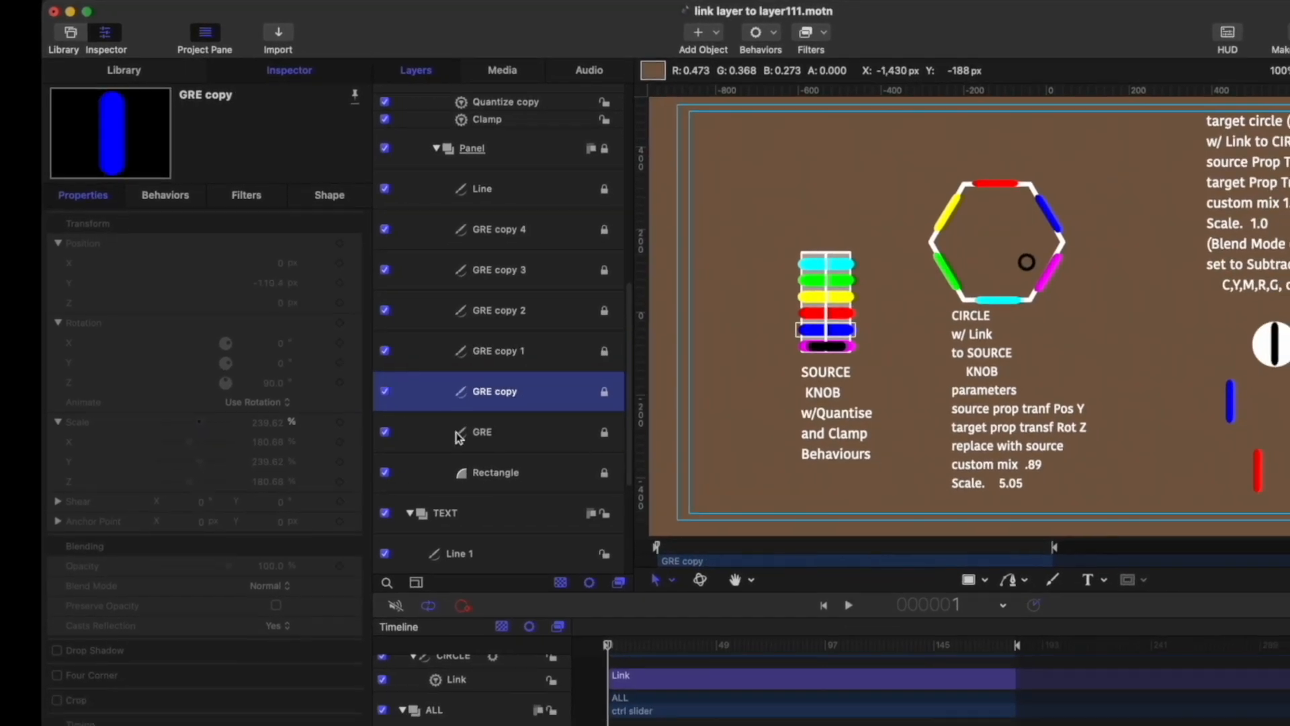
click(443, 438)
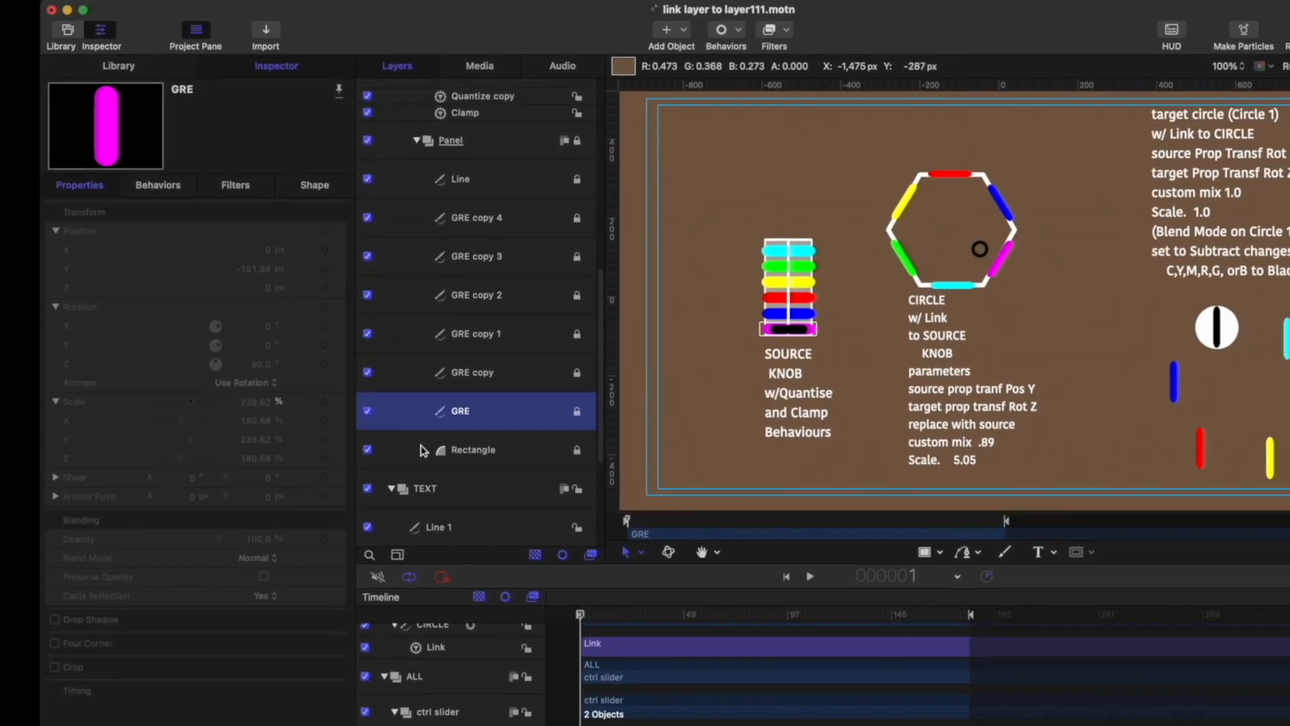
click(424, 455)
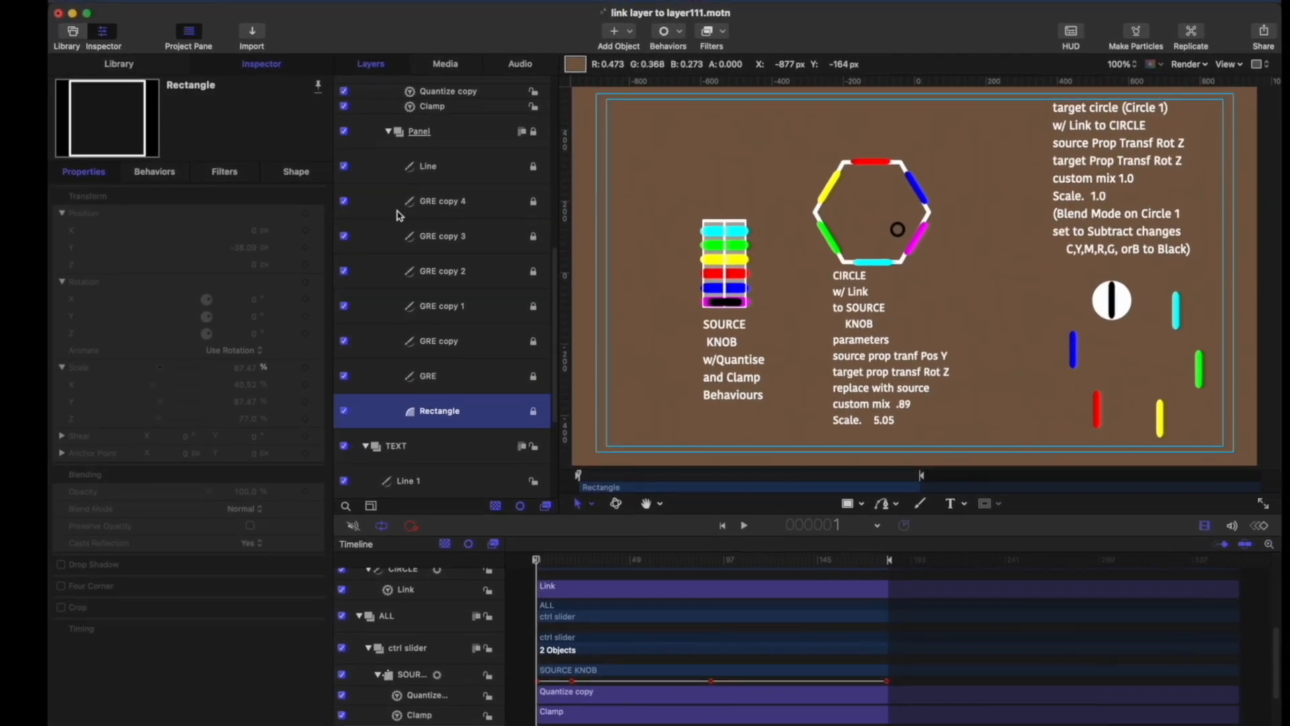
click(464, 167)
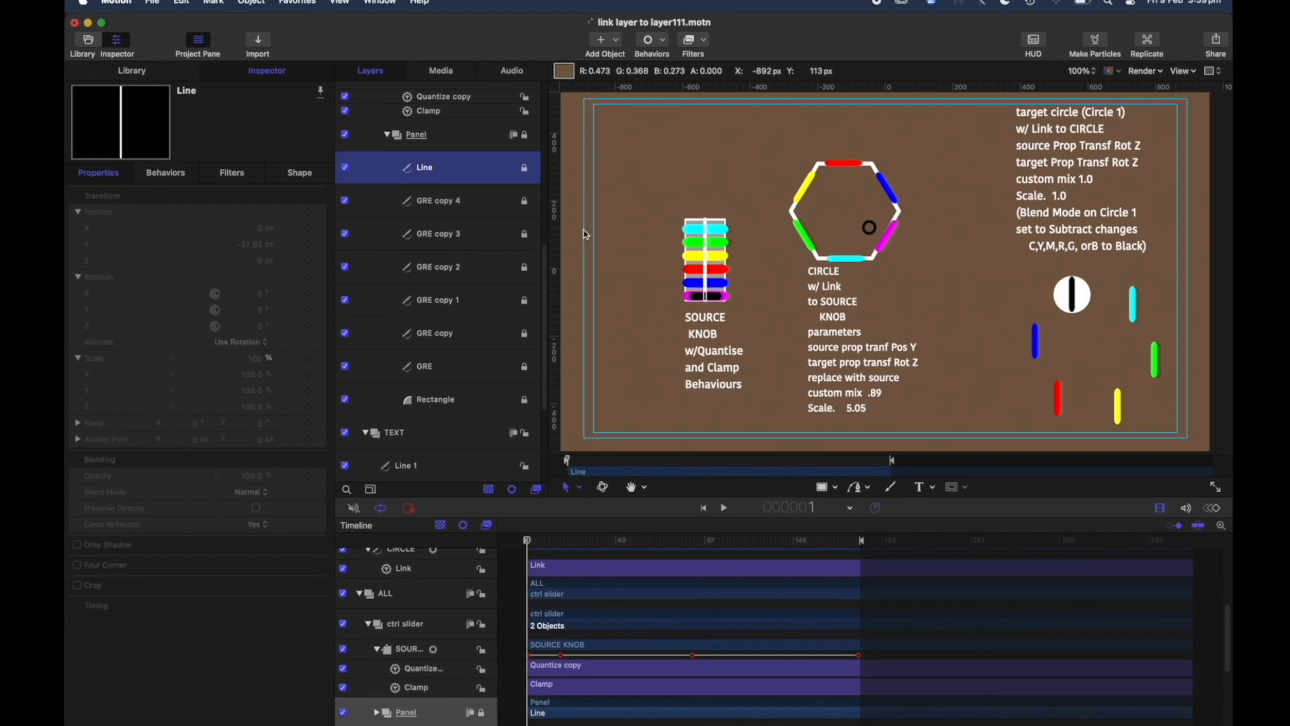
click(461, 133)
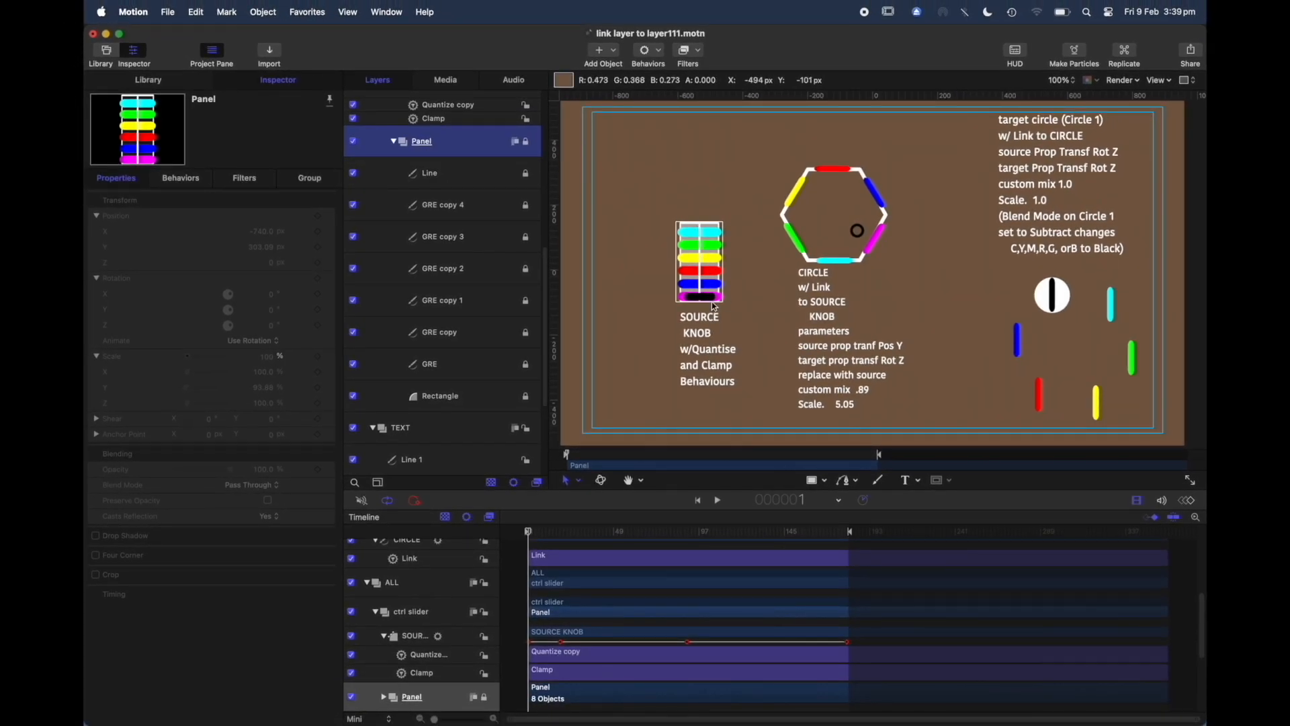
click(395, 142)
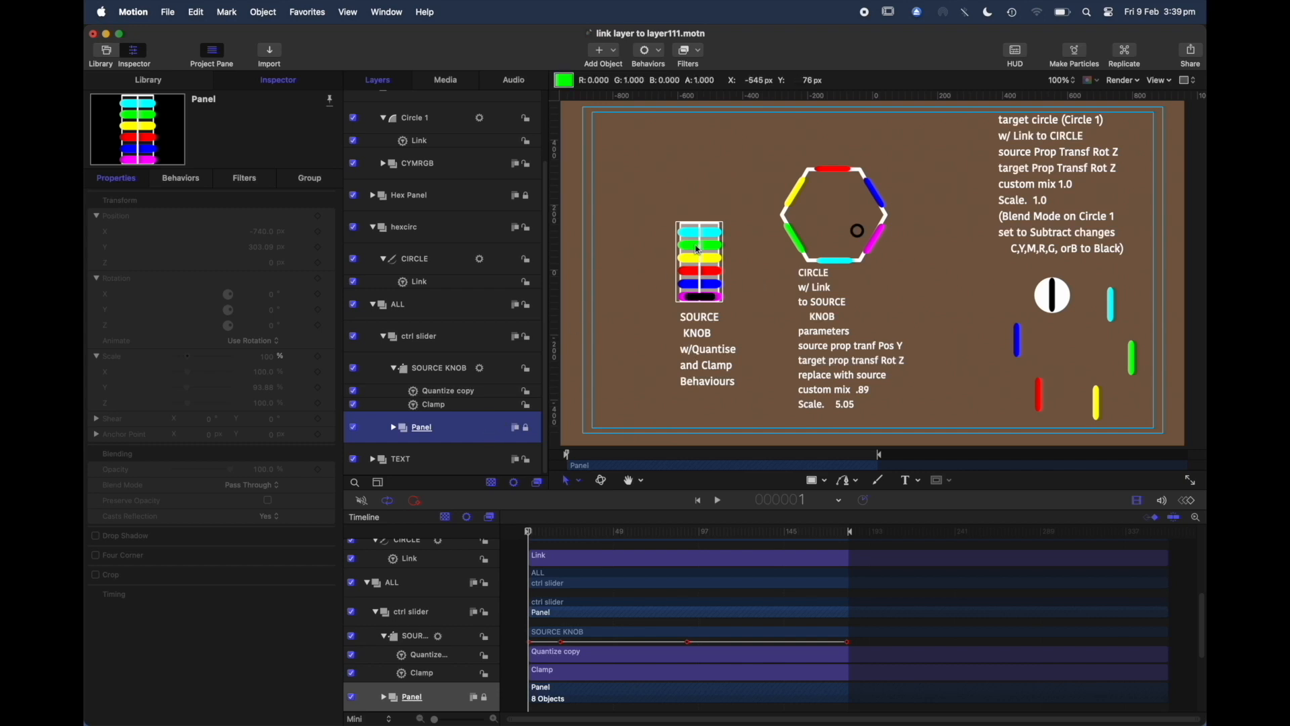
Step: Select SOURCE KNOB, play the project and show the keyframe editor to view its animated position curves
click(381, 377)
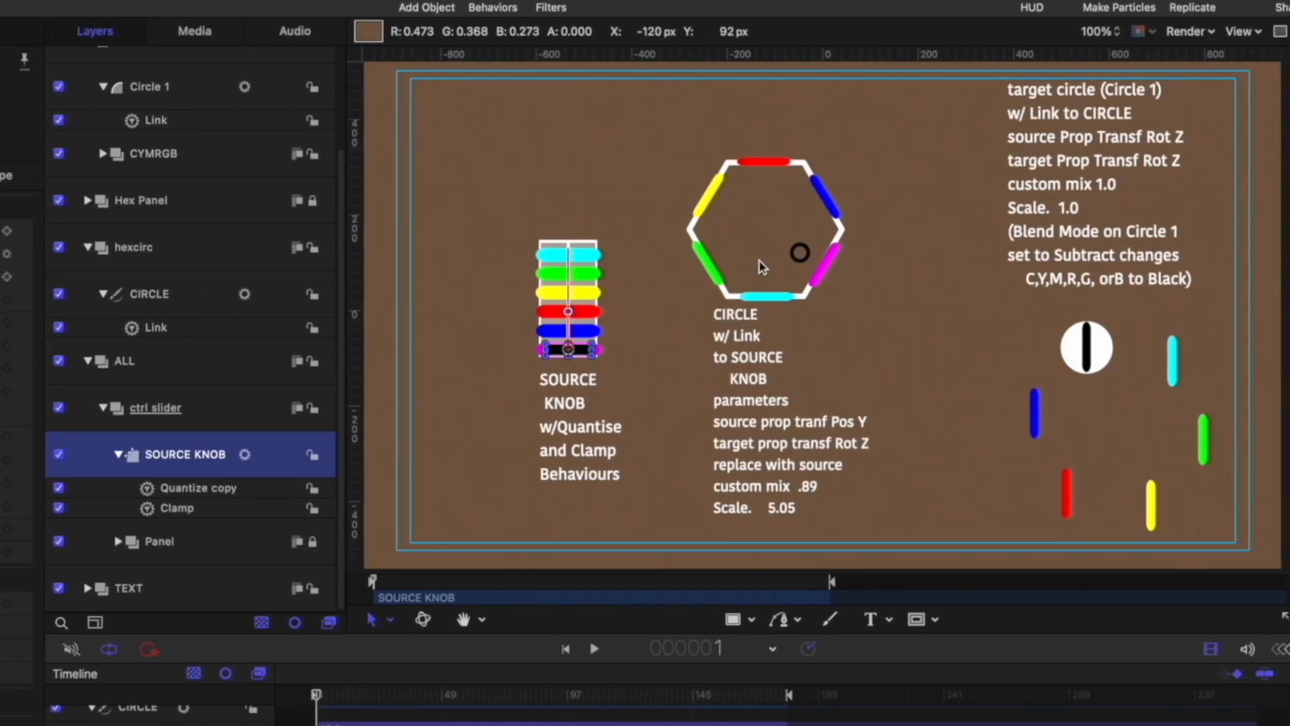
key(space)
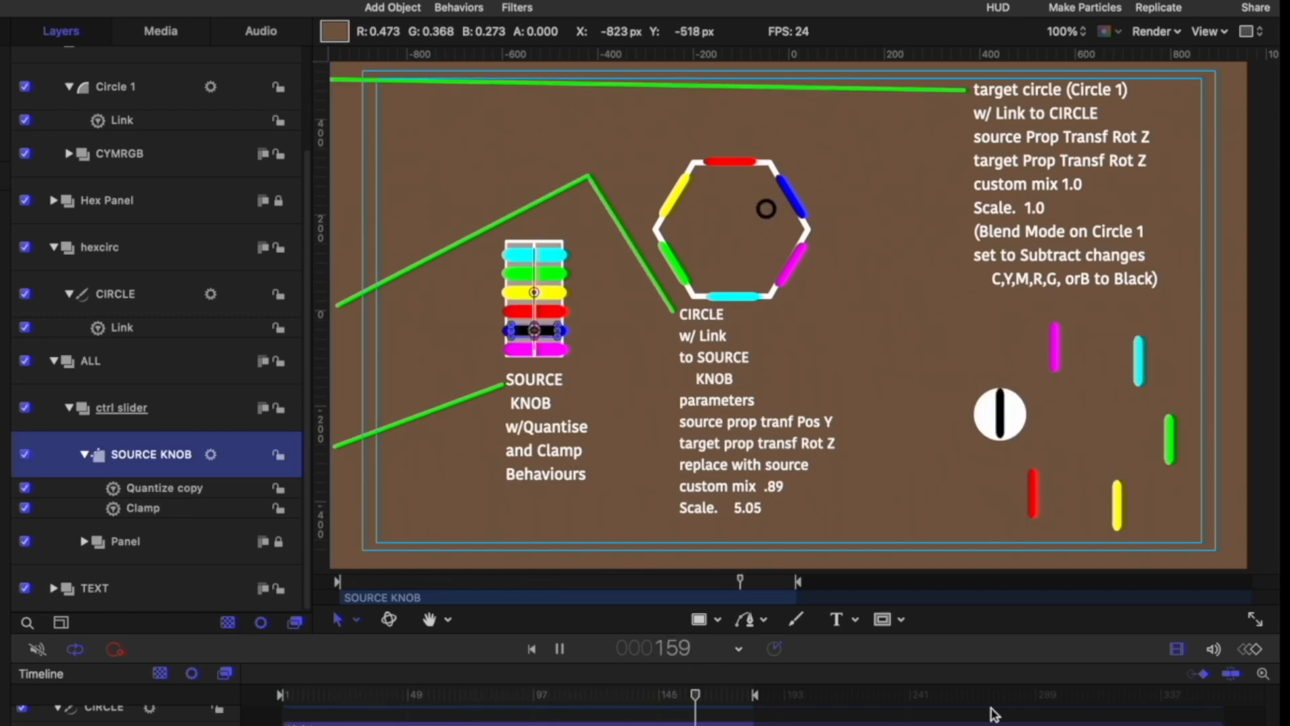
click(1255, 648)
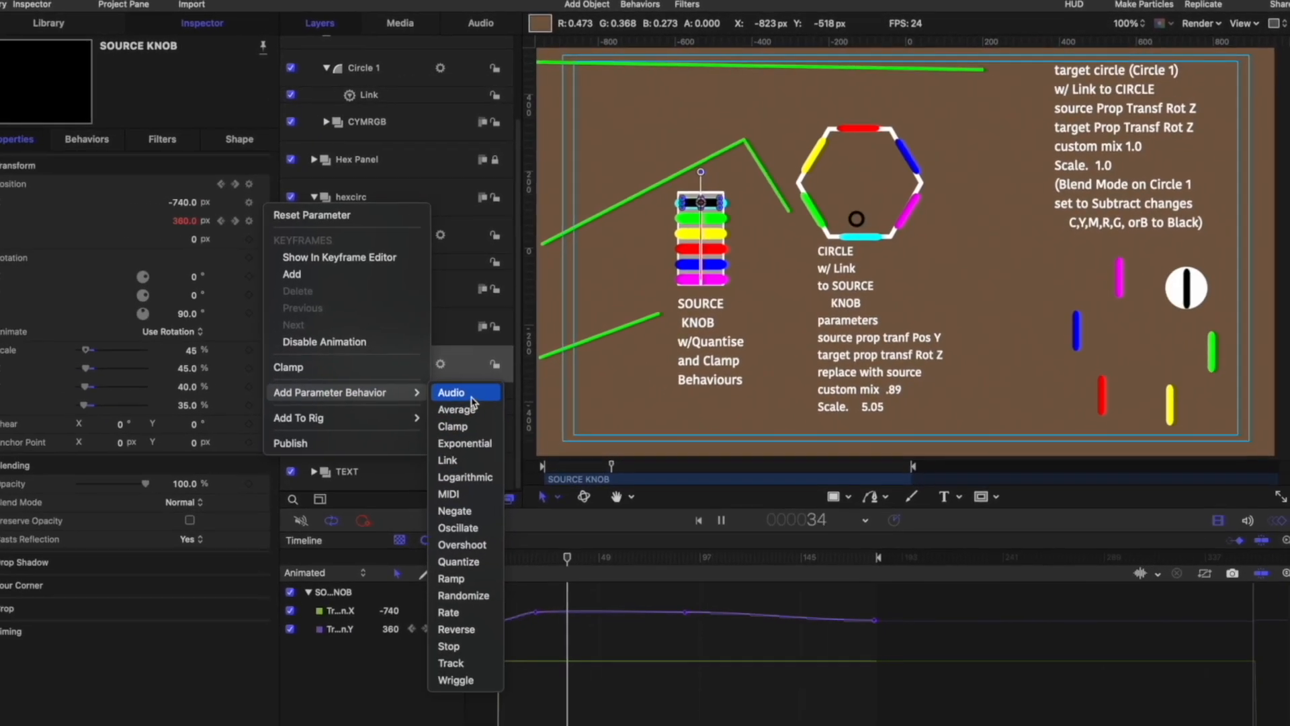
Step: Browse the Add Parameter Behavior submenu and the Behaviors menu without adding any behavior
mouse_move(383, 390)
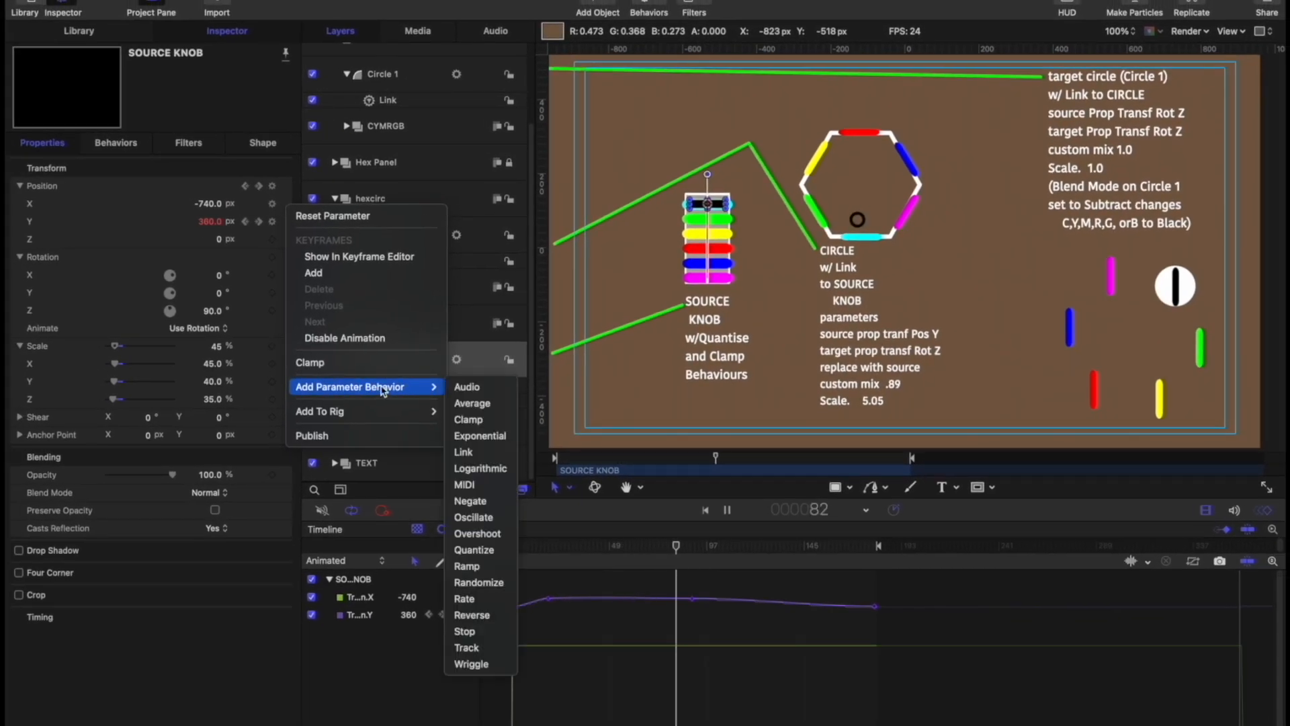
click(260, 280)
click(667, 5)
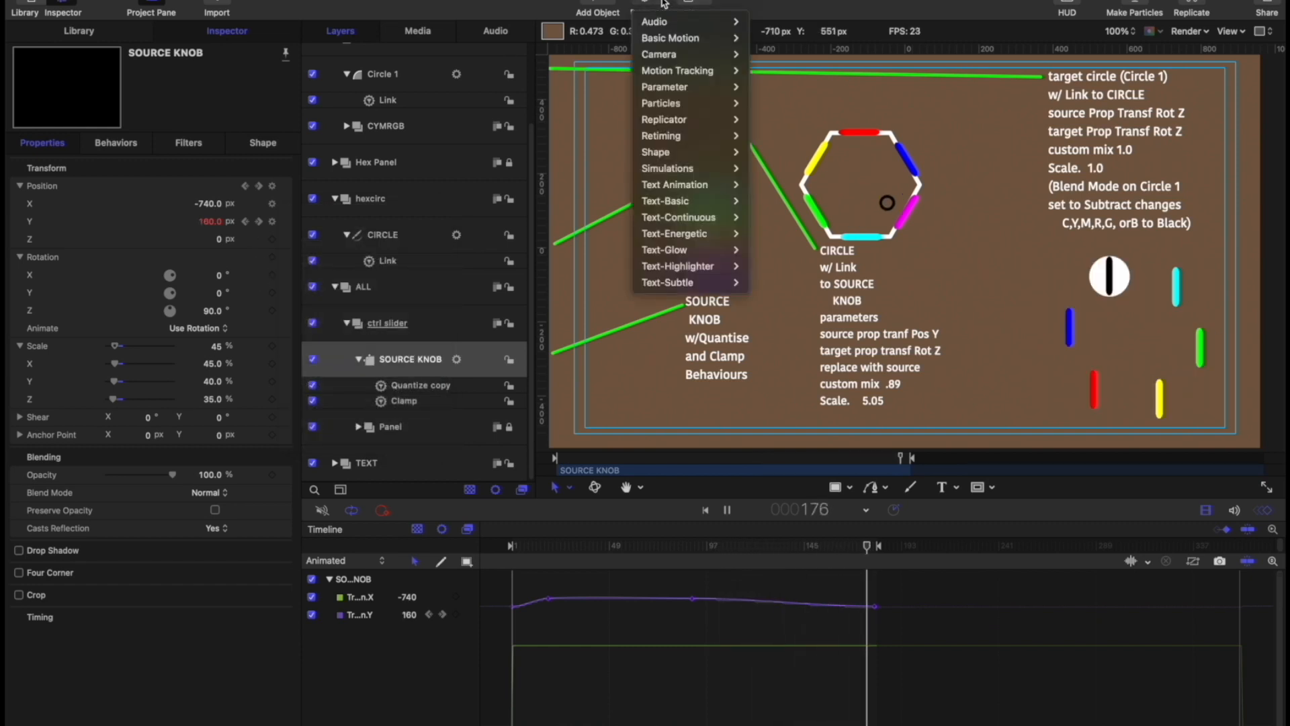
mouse_move(672, 111)
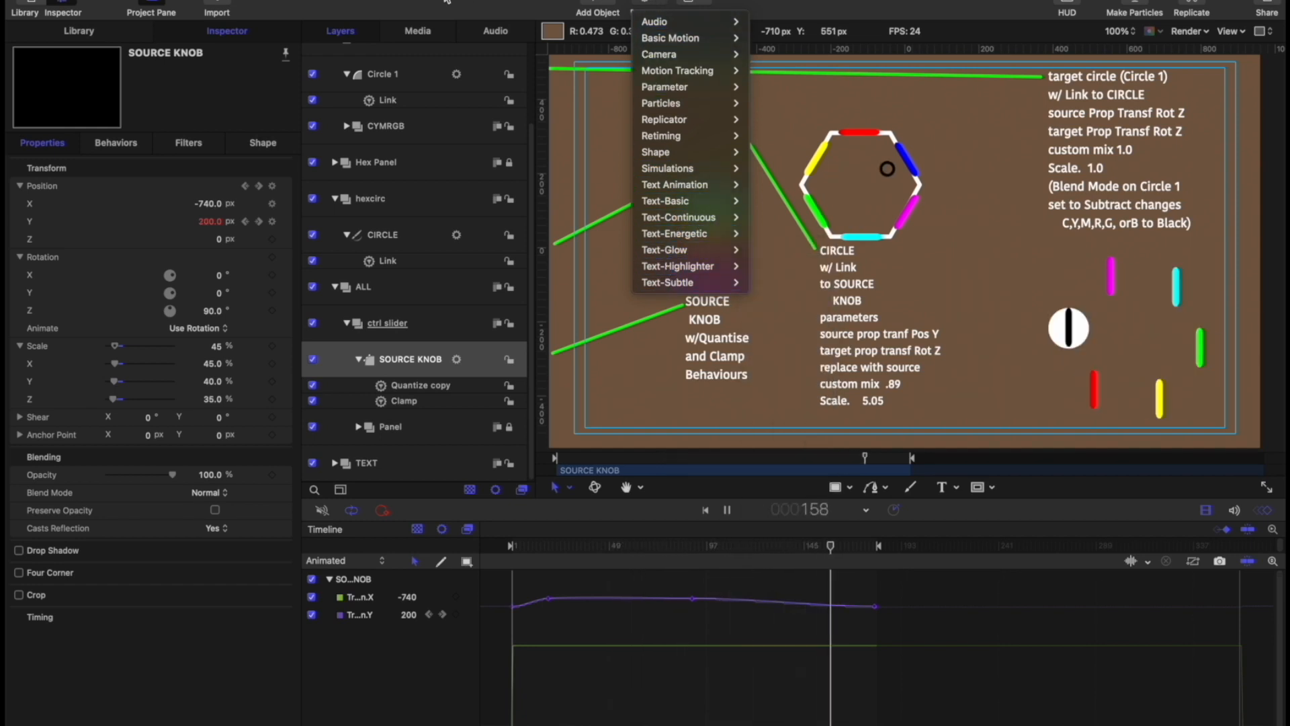
key(Escape)
Step: Browse the Library's Behaviors Parameter, Filters and Generators categories, then return to the Inspector
click(28, 3)
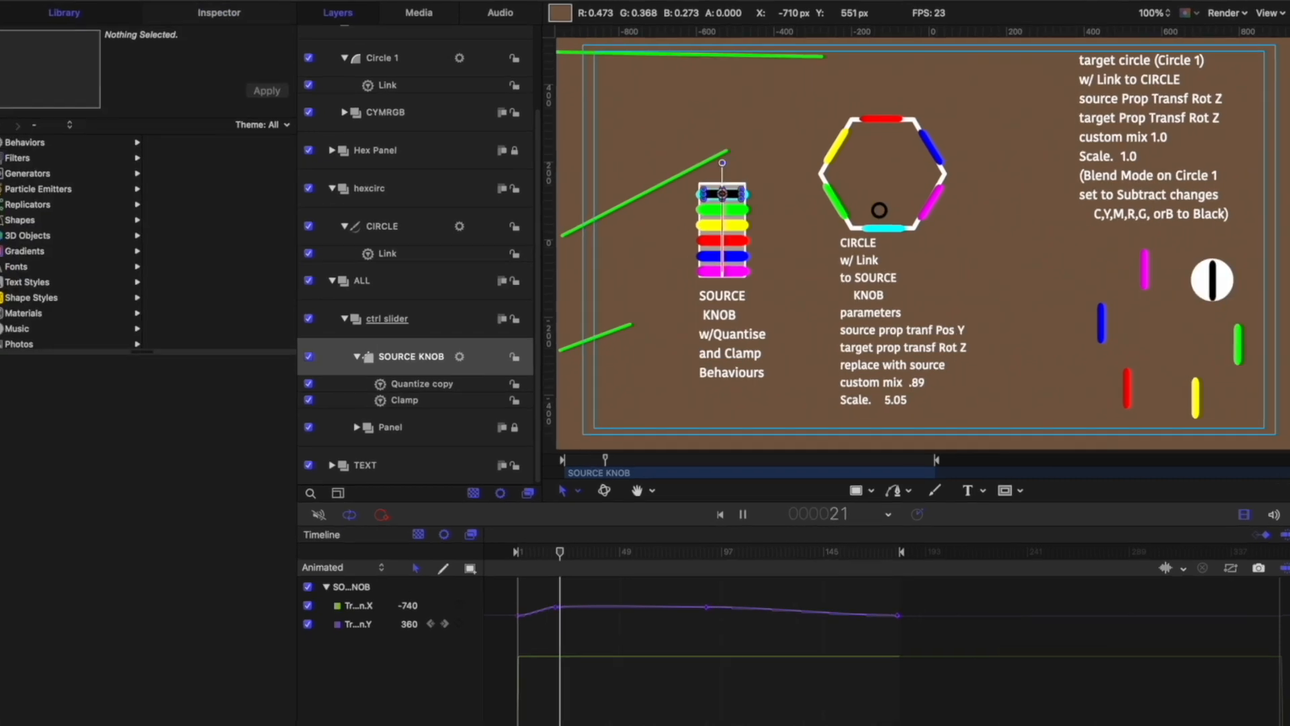
click(41, 155)
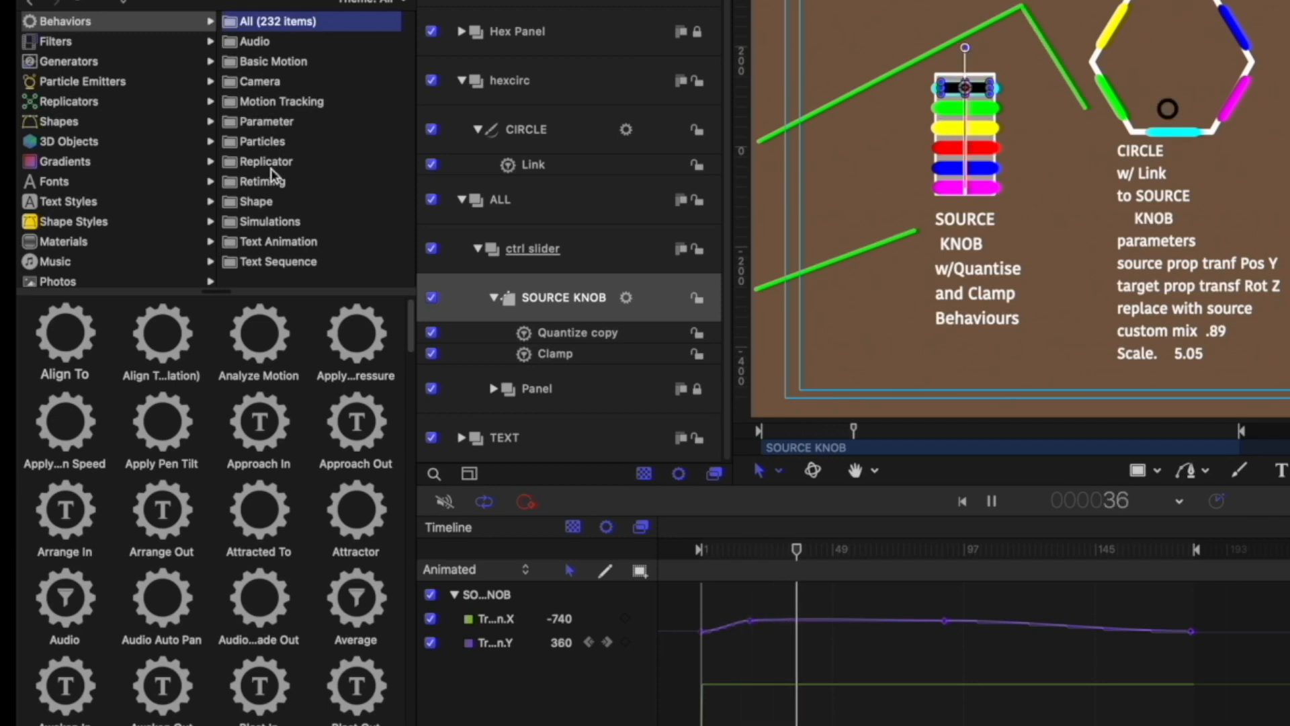
click(266, 122)
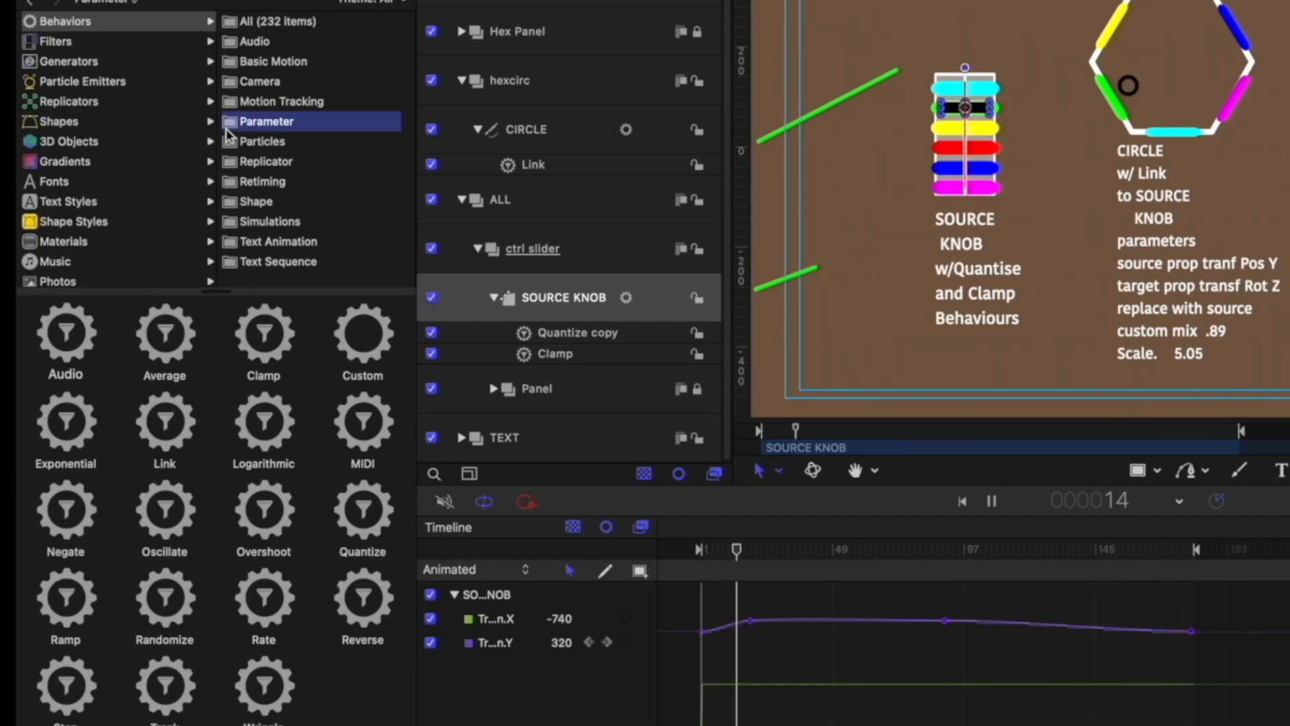
click(74, 40)
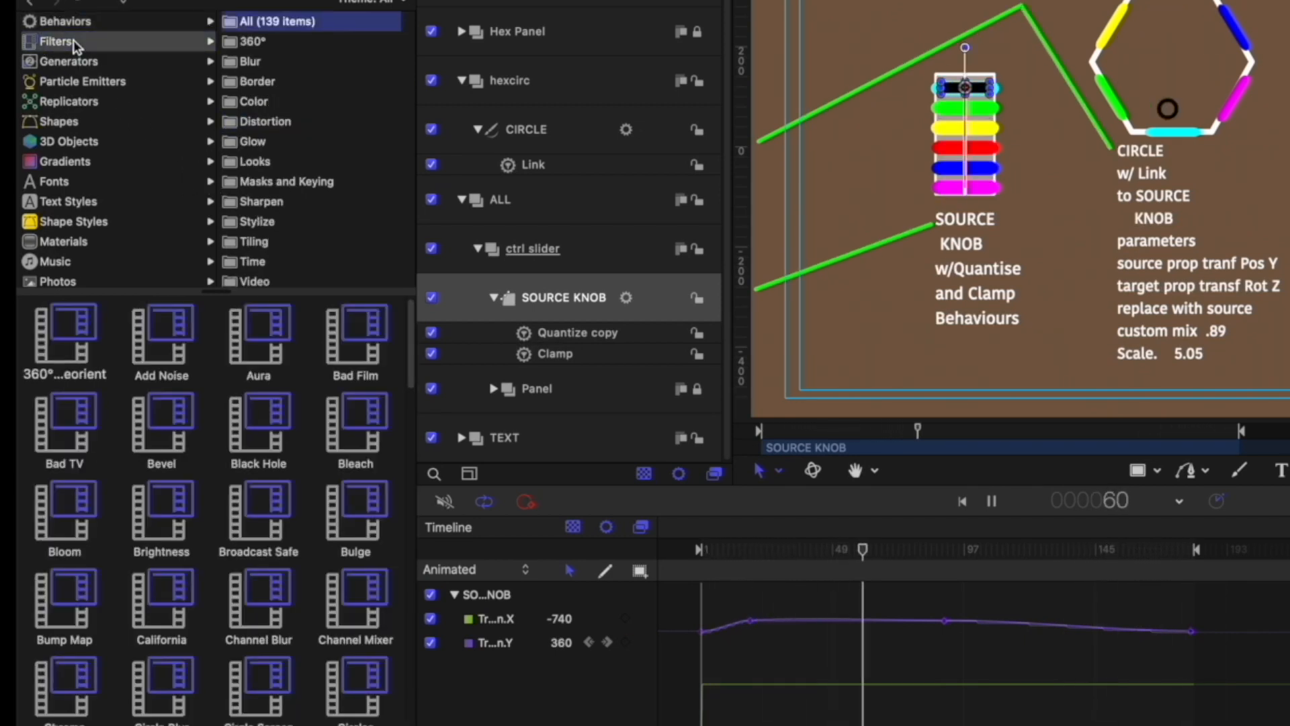
click(83, 62)
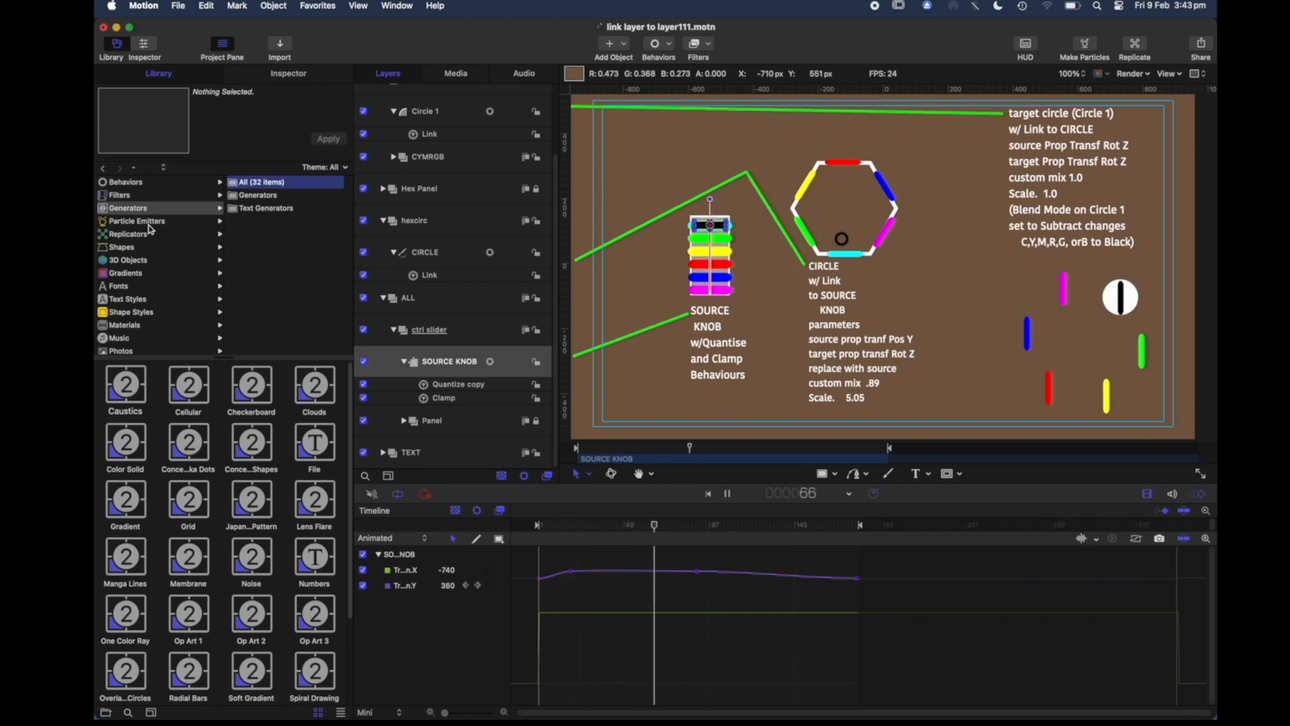
click(289, 78)
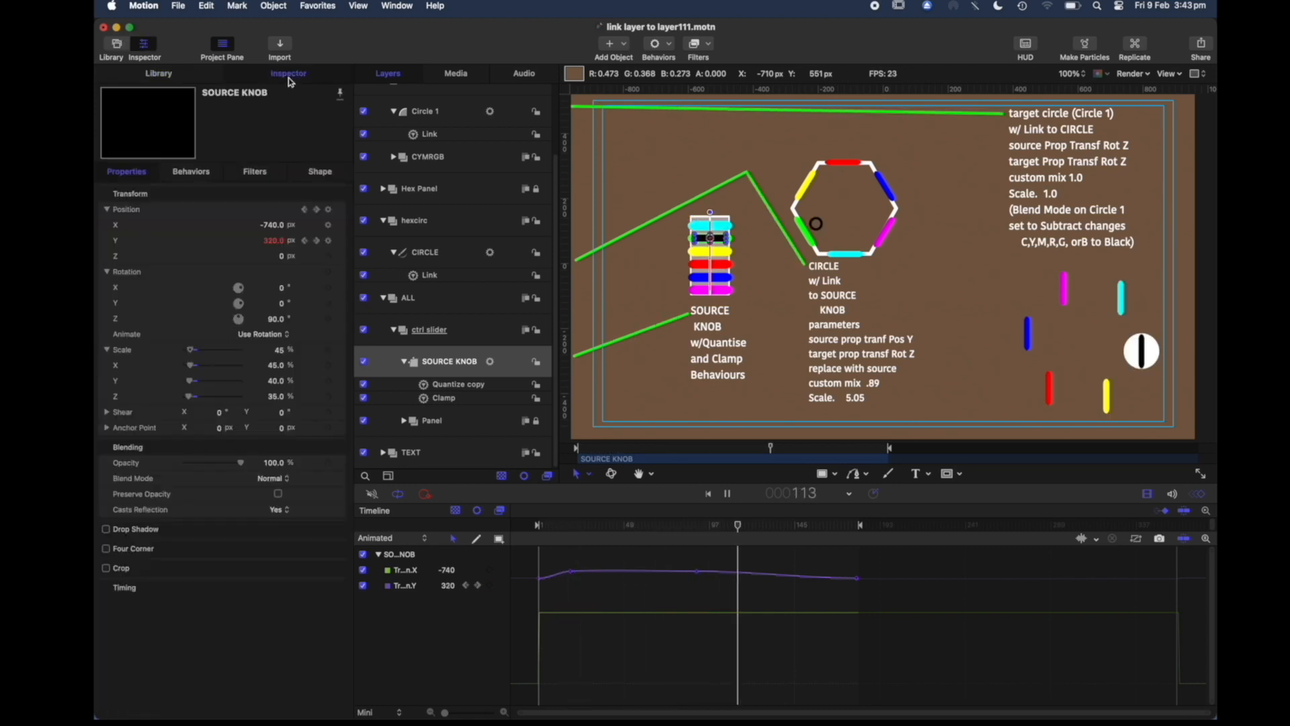